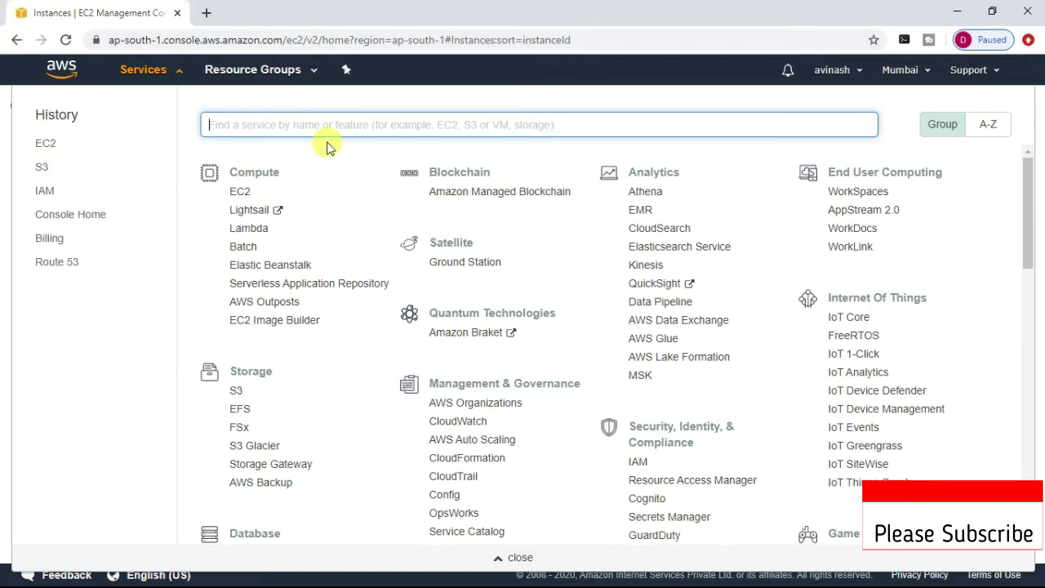
left_click(856, 72)
left_click(855, 72)
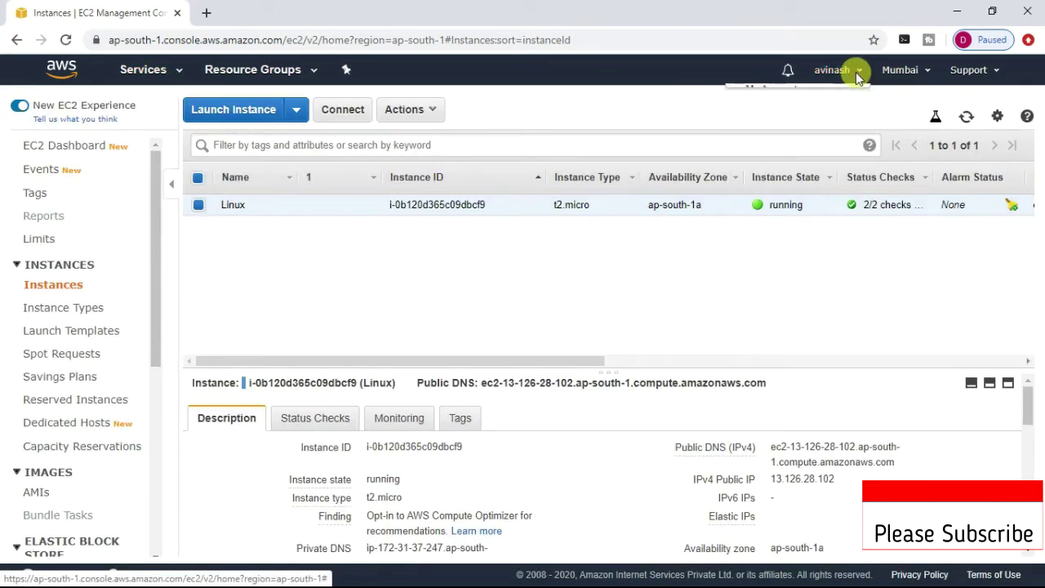
left_click(928, 73)
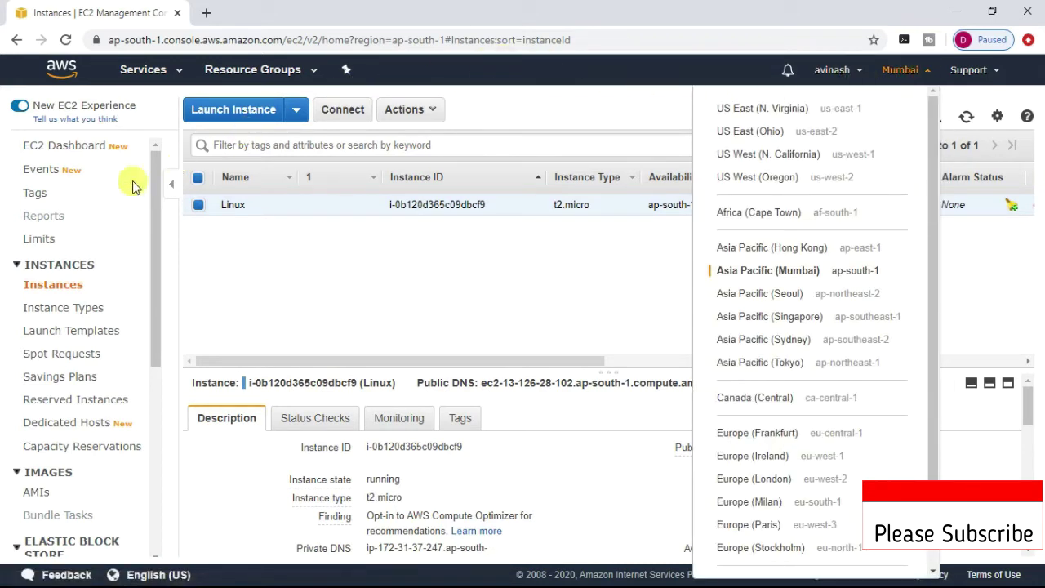
Step: Open the groups list of the IAM service and start a new group named My-Group
left_click(166, 70)
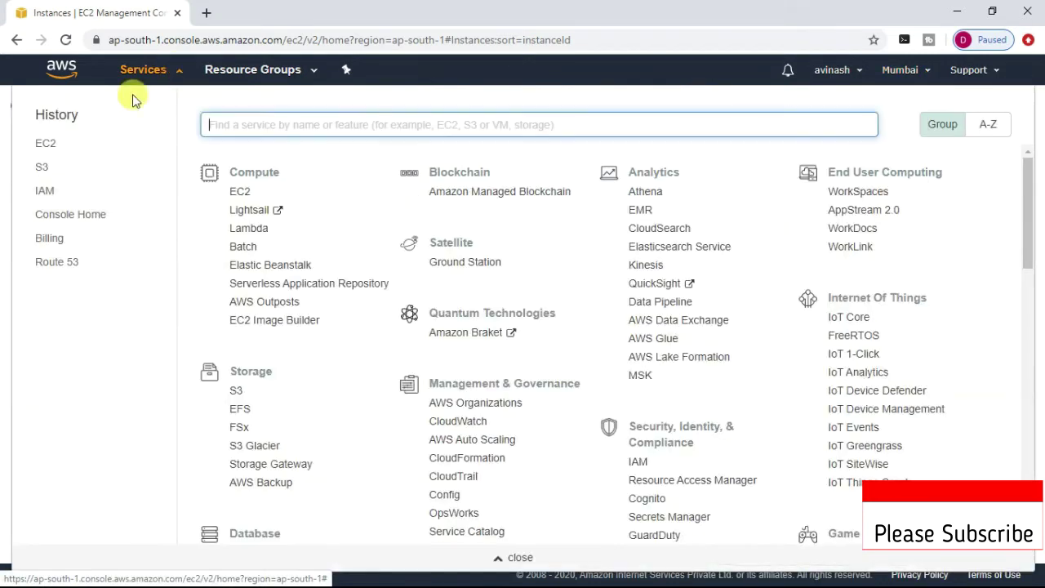
left_click(50, 193)
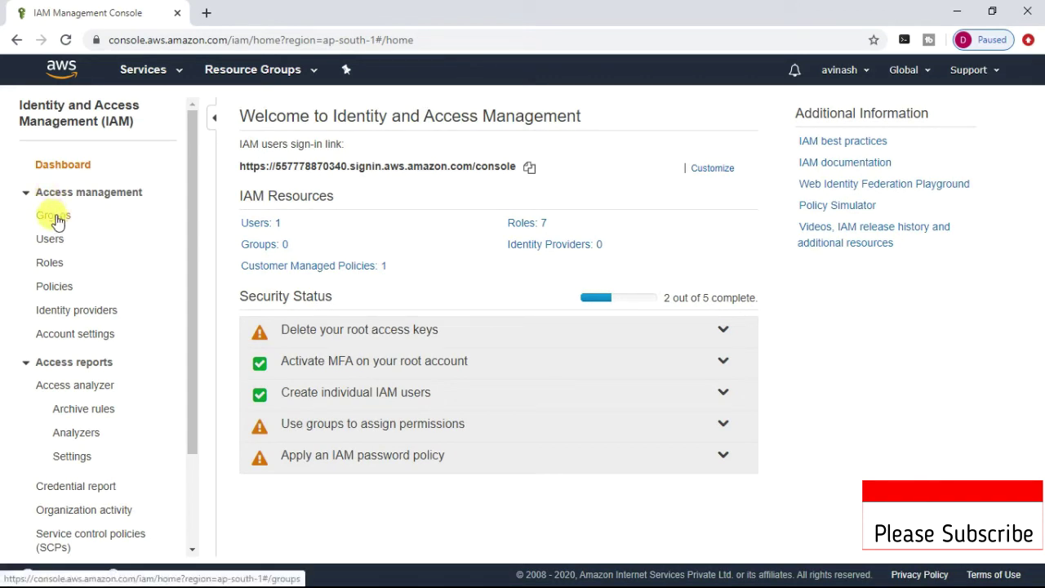
left_click(53, 216)
left_click(297, 151)
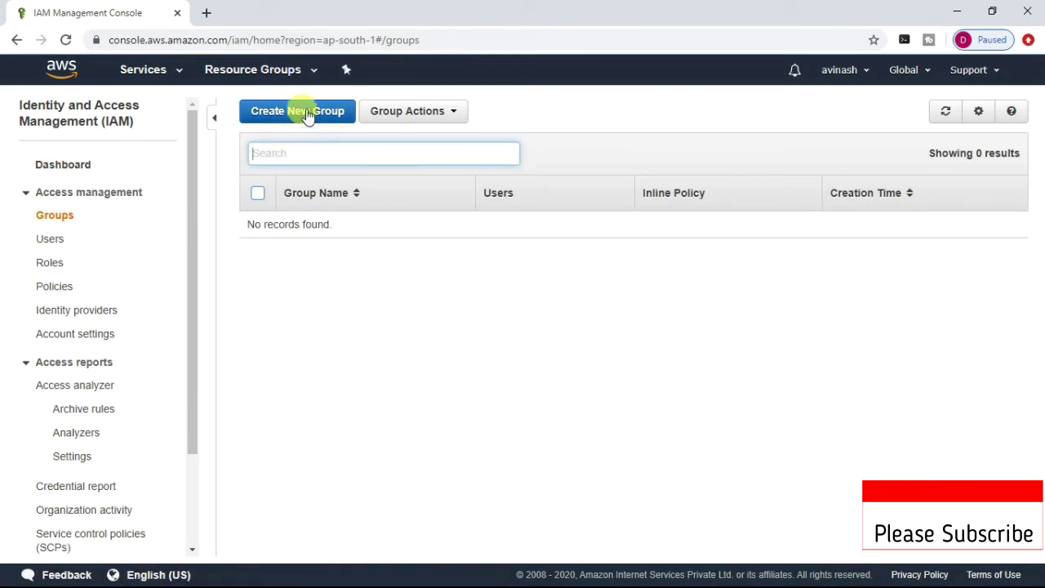
left_click(303, 112)
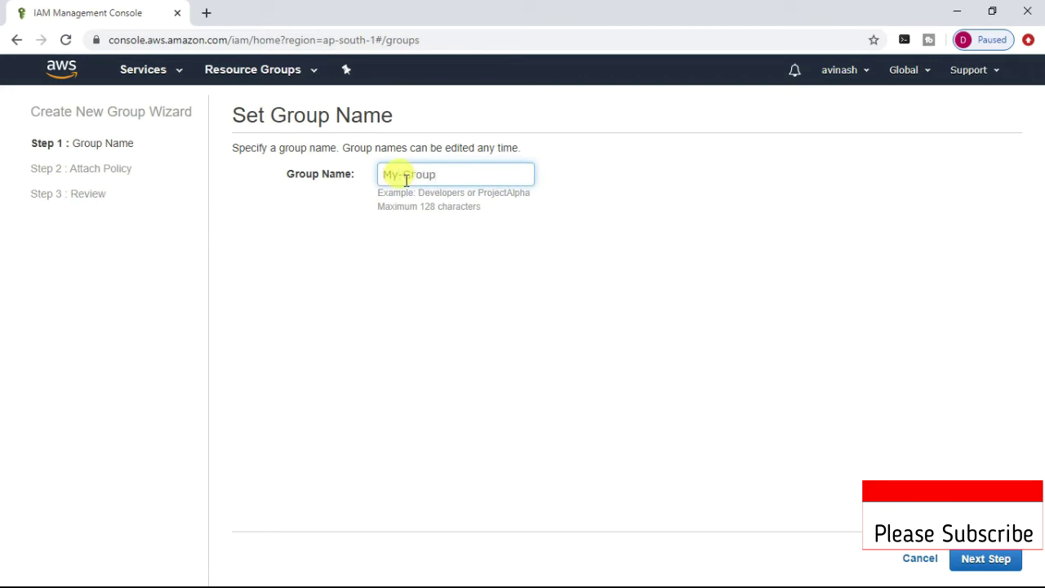
left_click(987, 559)
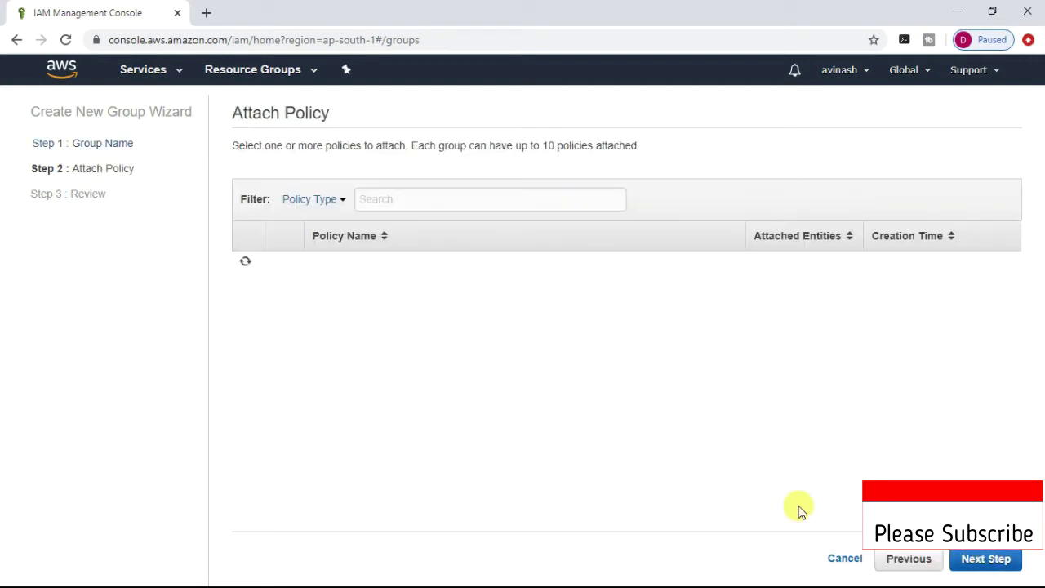
Step: Find the AmazonS3ReadOnlyAccess policy by searching for S3read, attach it to the new group and create the group
left_click(389, 196)
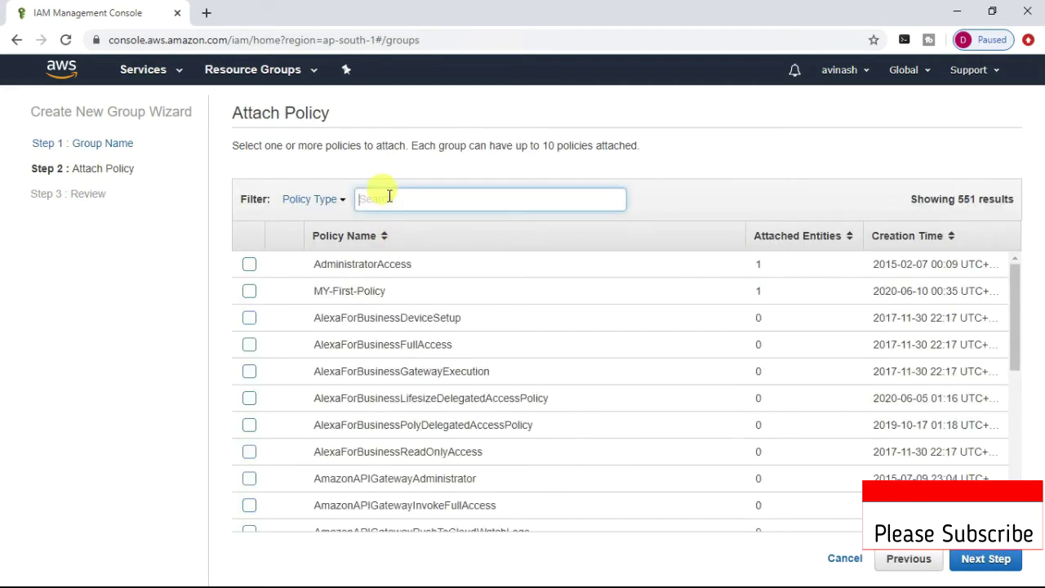
type("S3read")
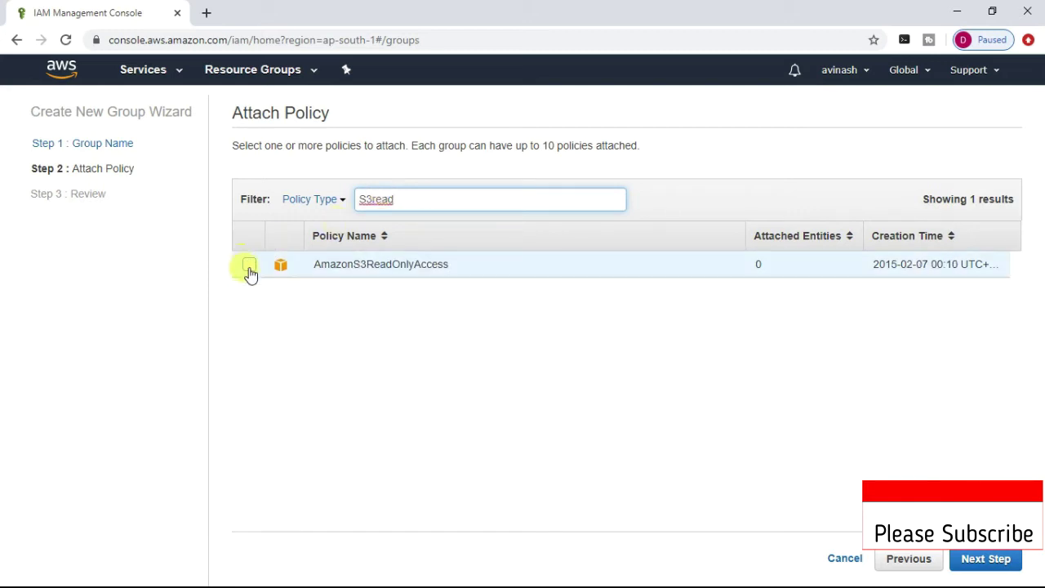
left_click(249, 264)
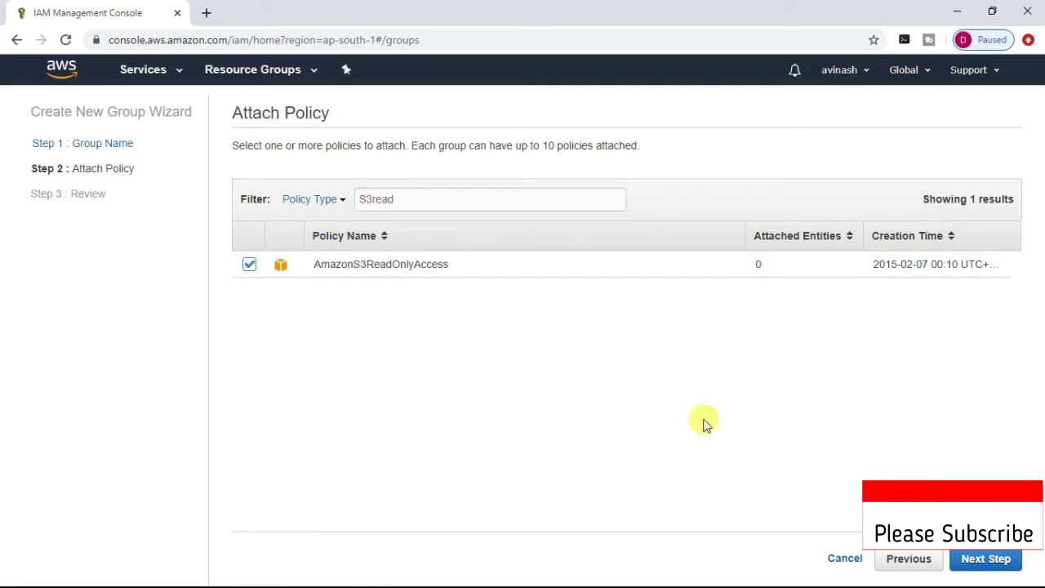
left_click(994, 562)
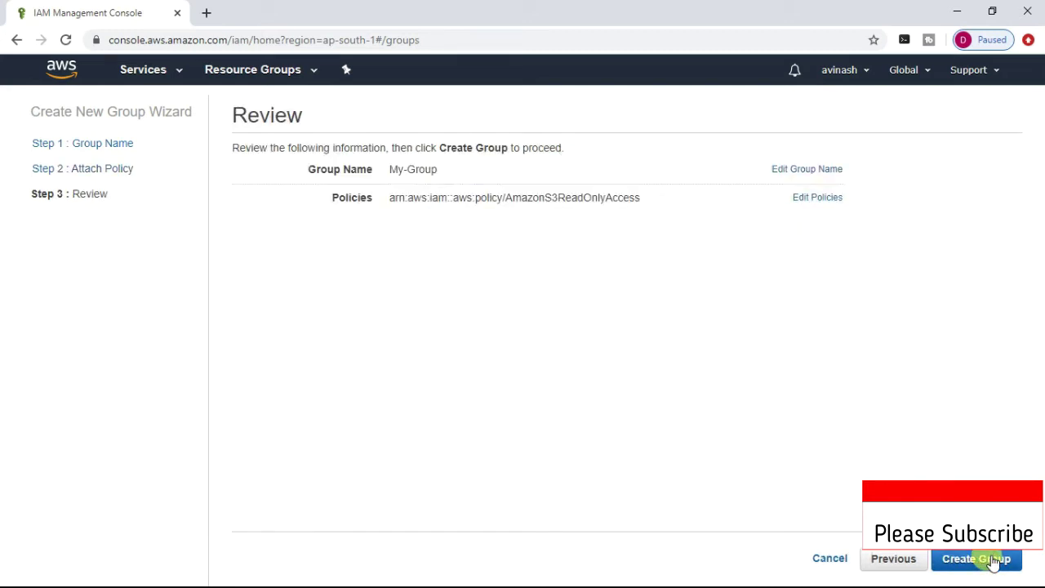
left_click(994, 561)
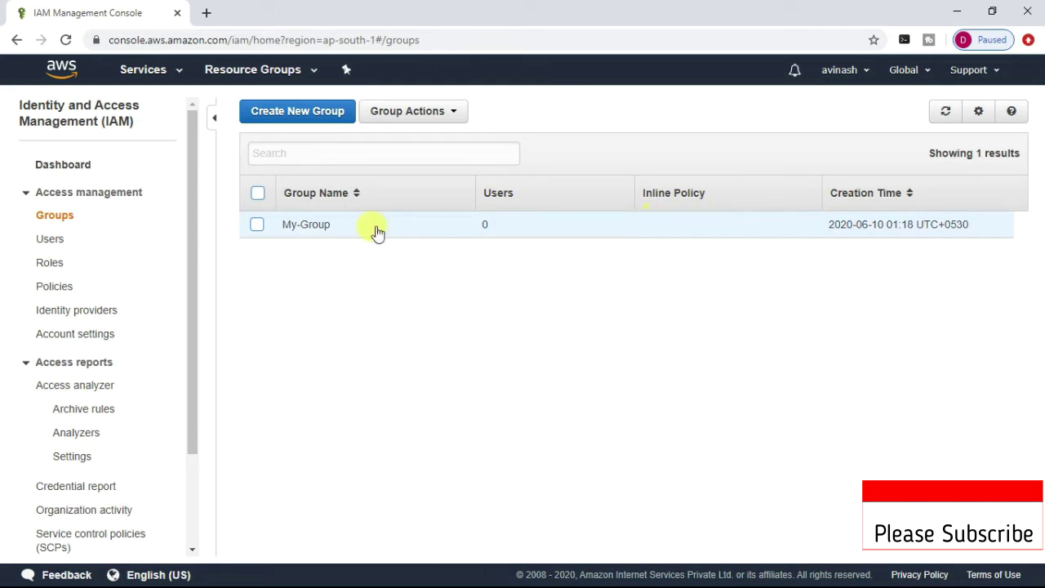
Step: Start adding an IAM user named User1 with AWS Management Console access
left_click(51, 238)
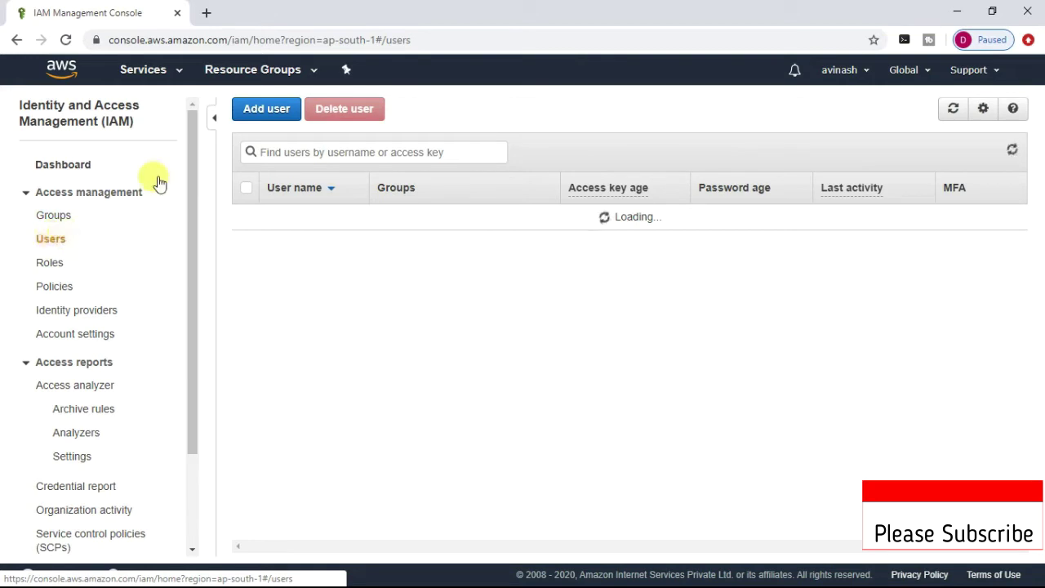
left_click(256, 116)
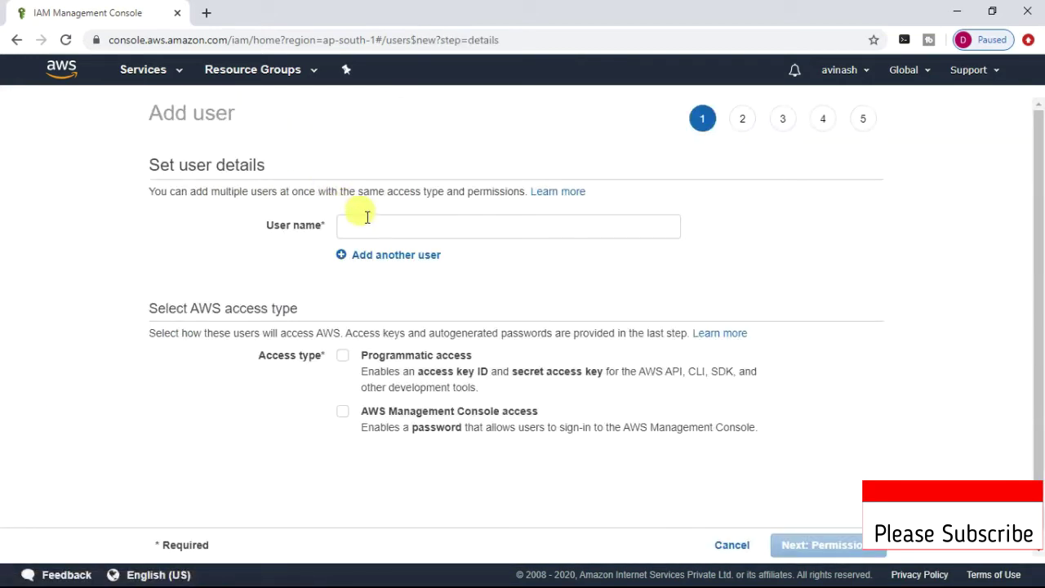
left_click(368, 229)
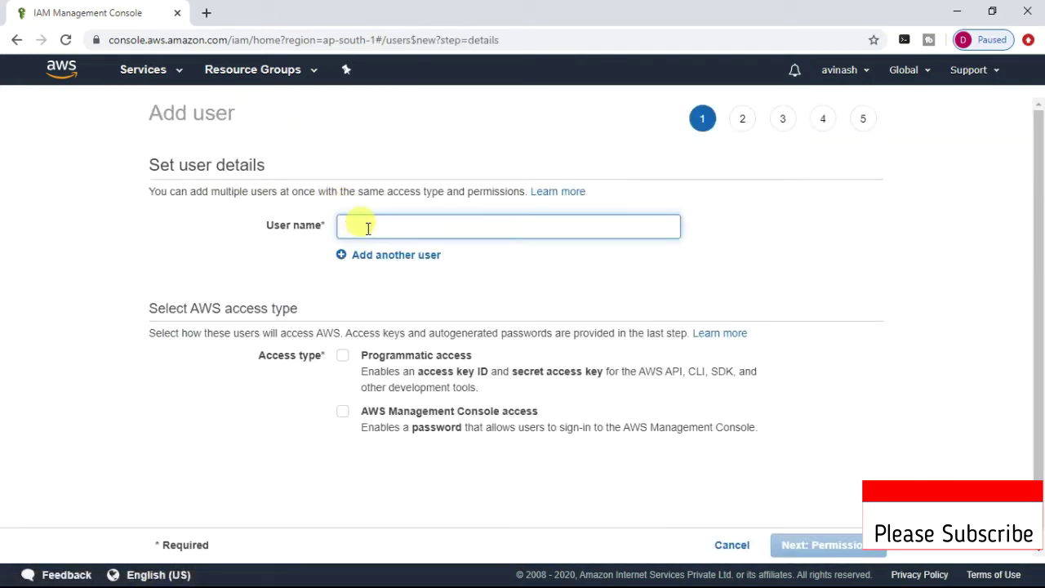
type("User1")
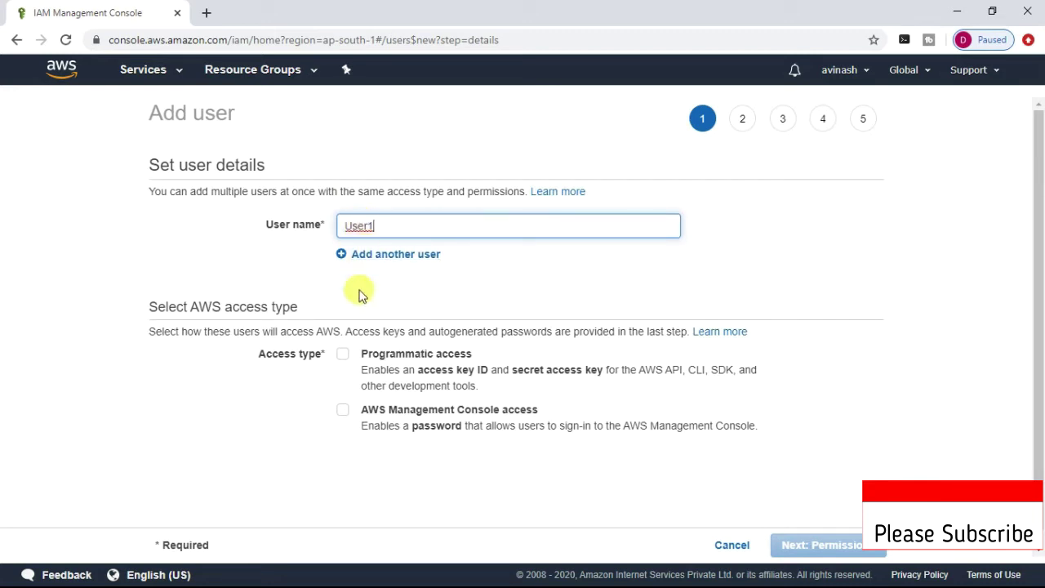
left_click(343, 413)
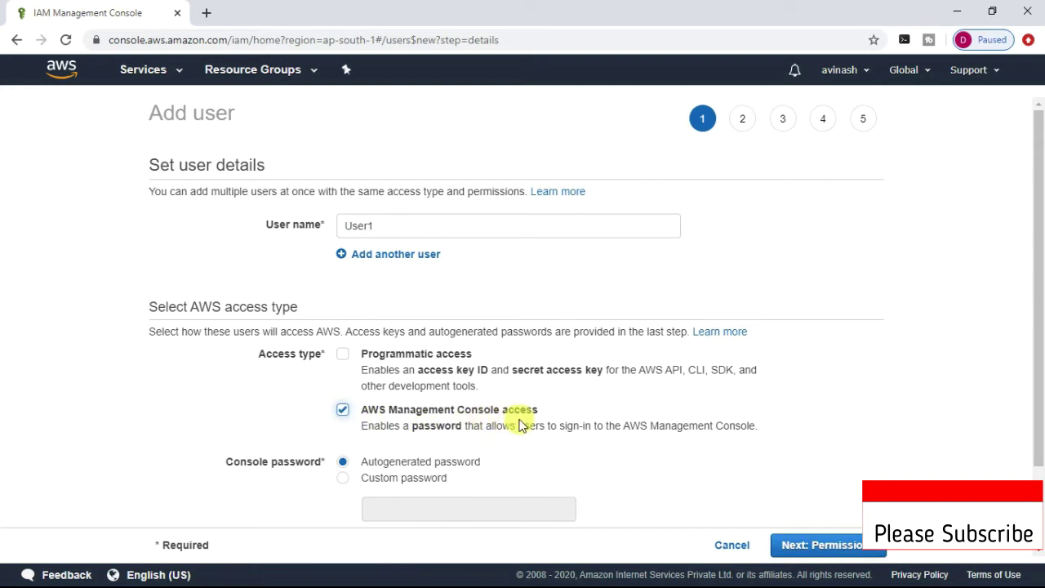
Step: Give User1 a custom console password without requiring a reset at next sign-in, and continue to the permissions
scroll(410, 450, "down", 2)
left_click(342, 379)
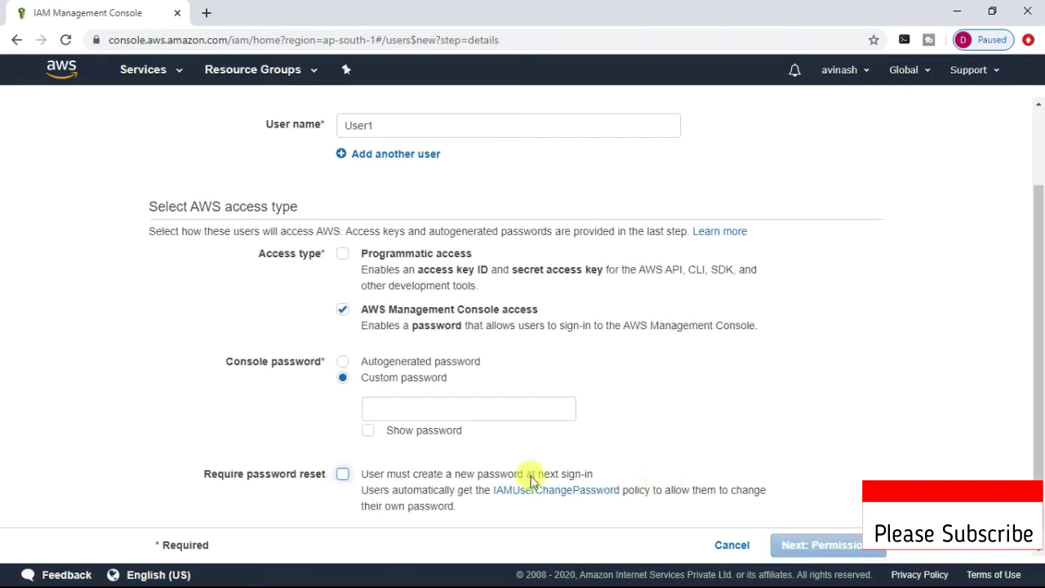
left_click(382, 411)
type("P")
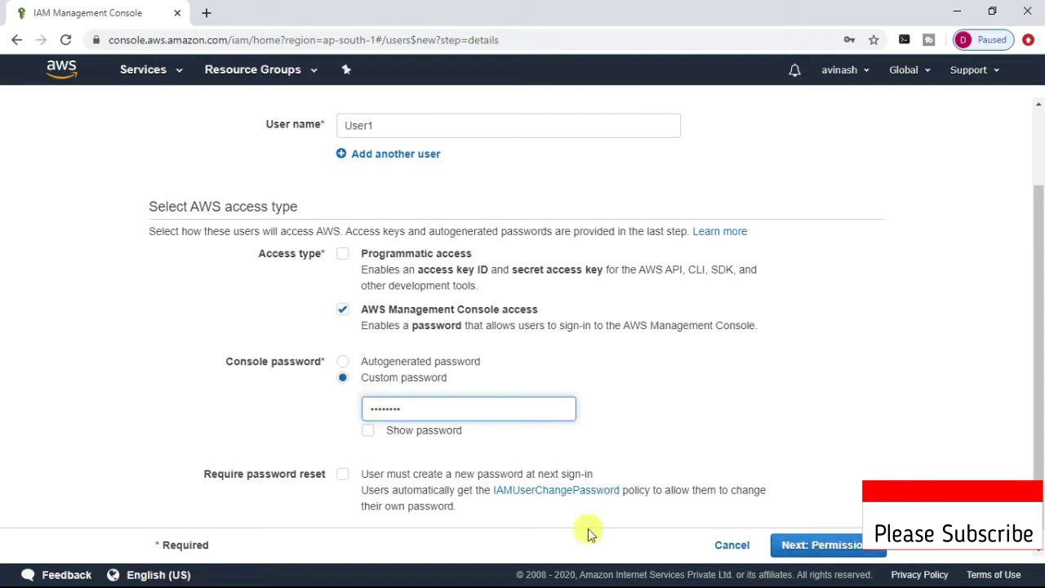
left_click(839, 545)
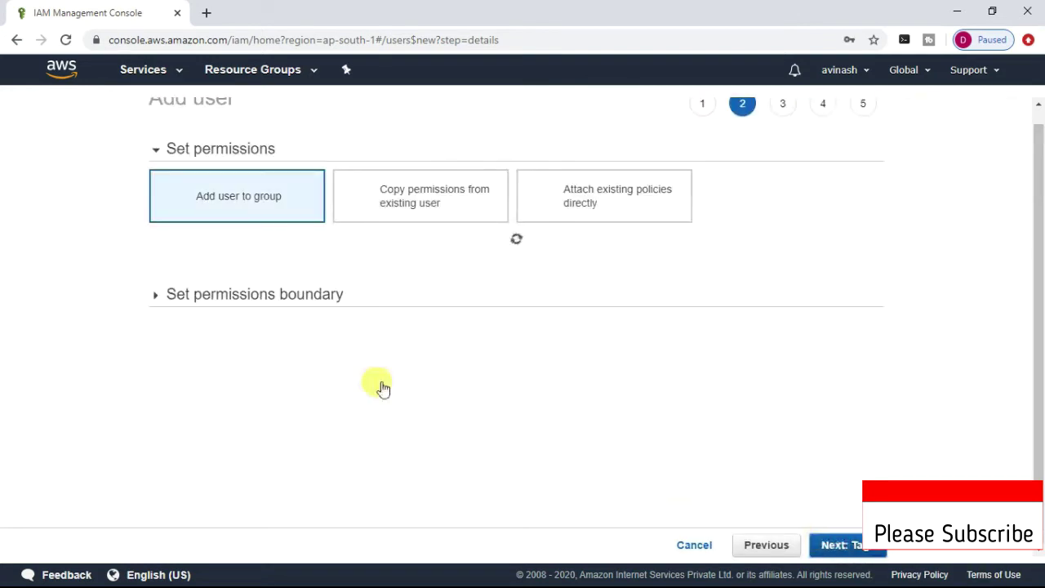
Step: Add User1 to My-Group, skip the tags, create the user and return to the user list
scroll(218, 207, "down", 1)
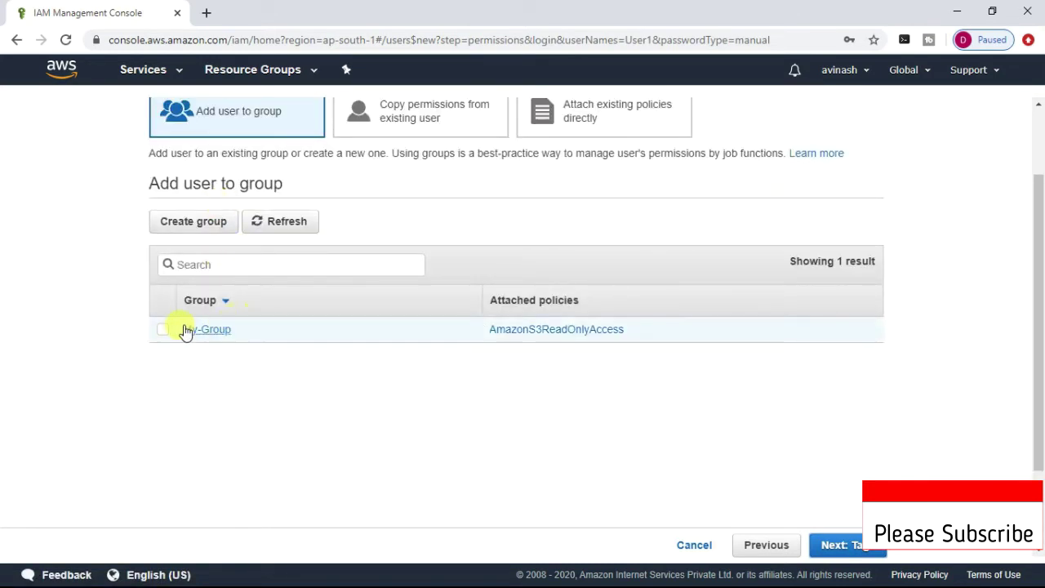
left_click(162, 331)
left_click(837, 545)
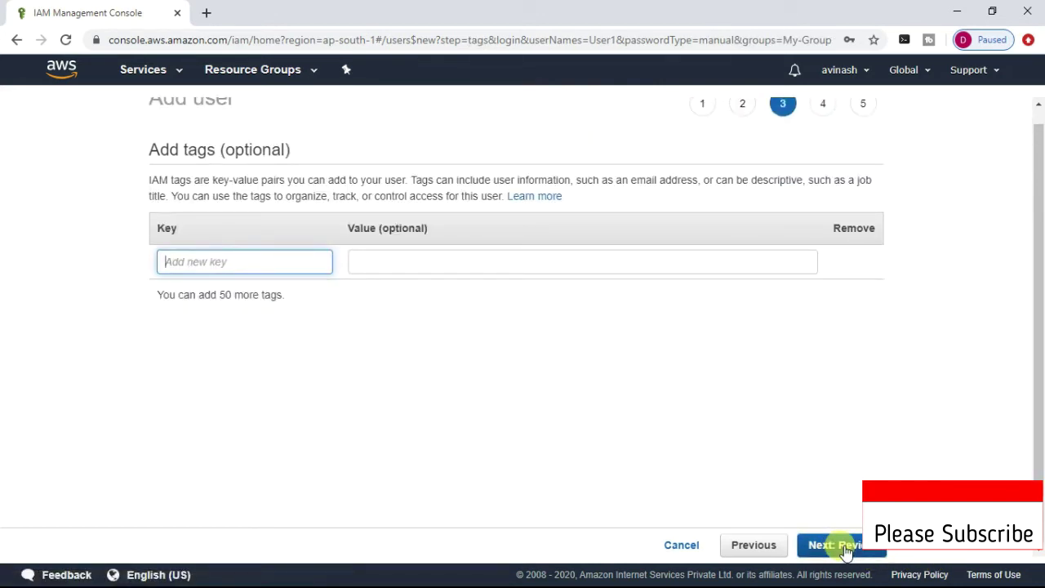
left_click(841, 545)
left_click(845, 549)
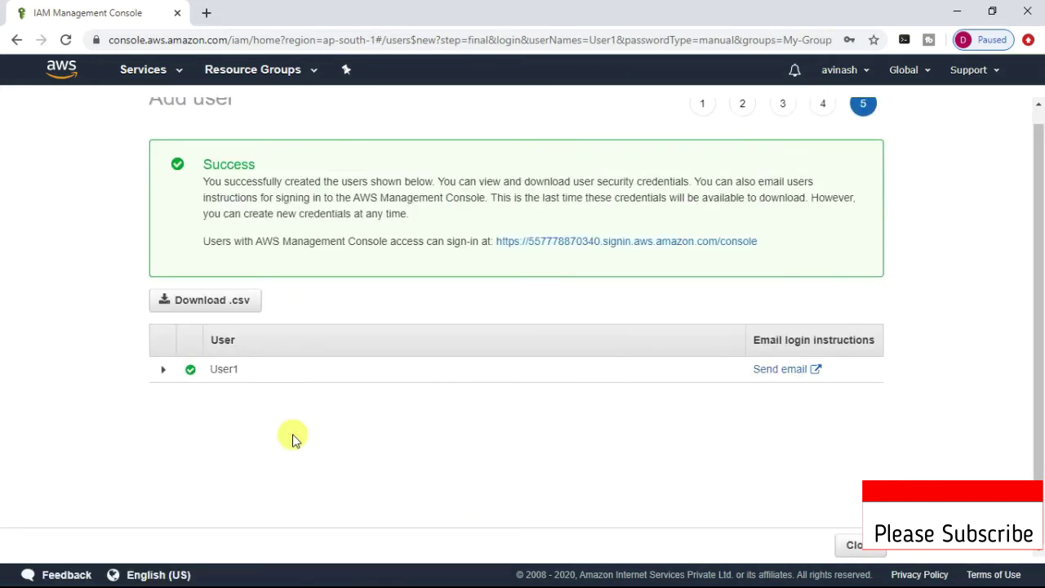
left_click(855, 547)
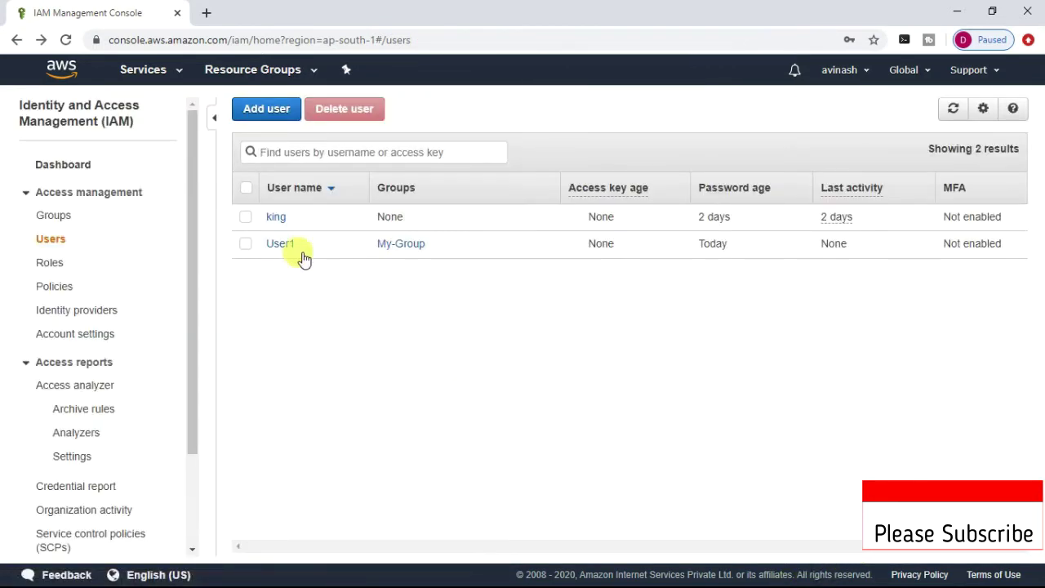
Step: Start adding a second IAM user, entering the person's first name as user name, with AWS Management Console access
left_click(261, 109)
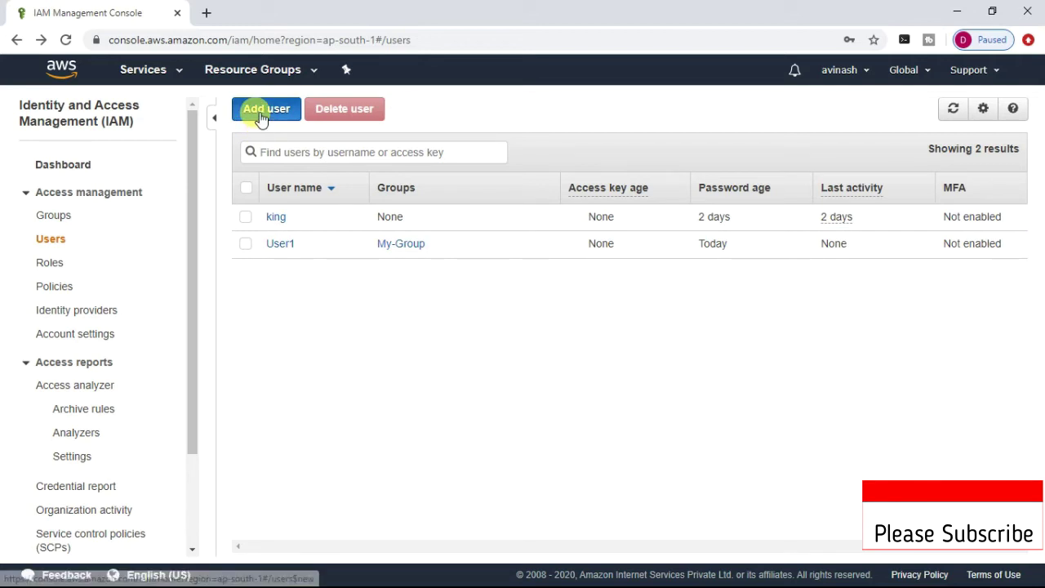
left_click(364, 225)
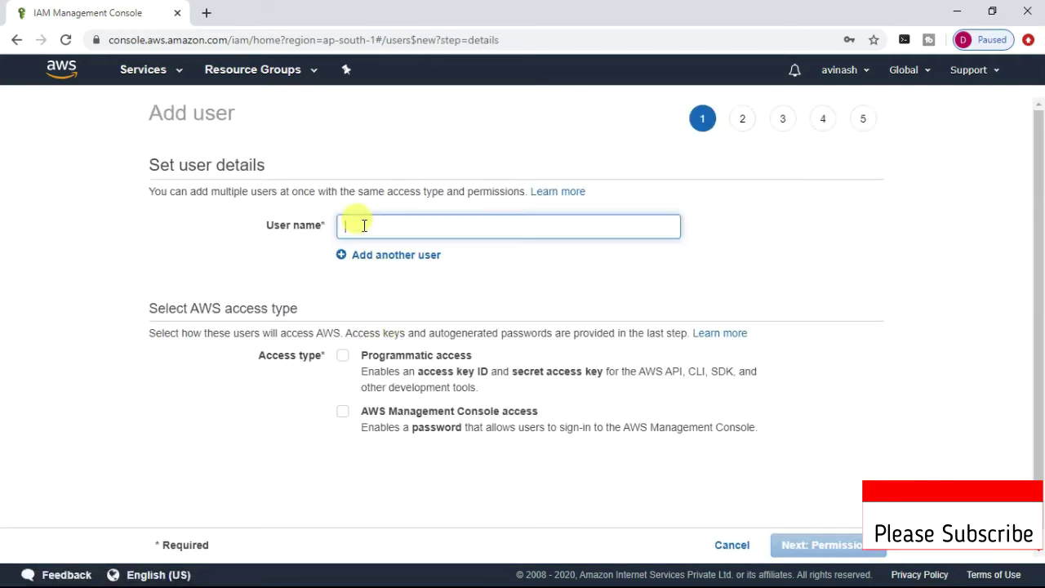
type("Dhruv")
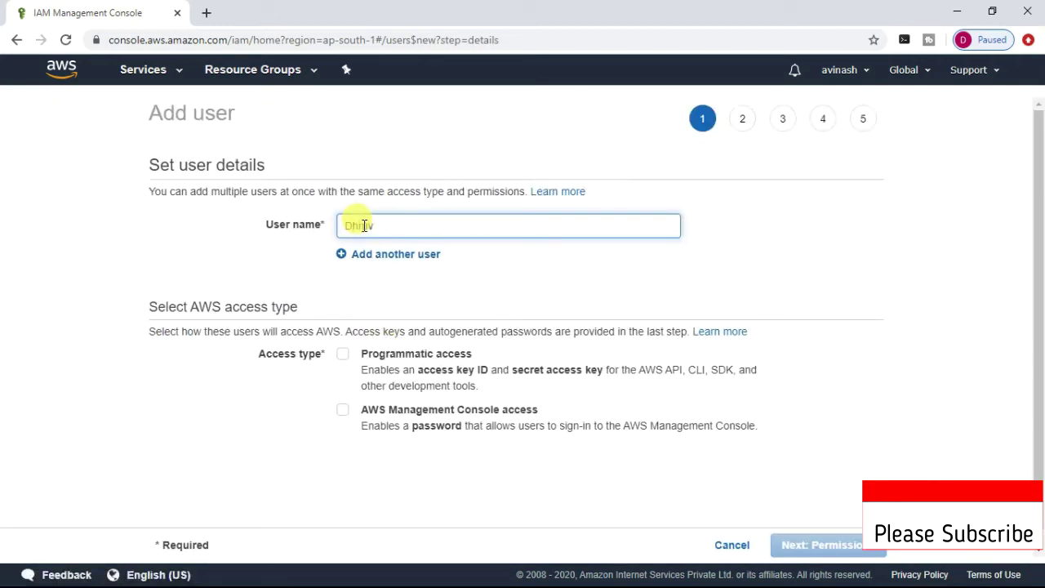
left_click(342, 406)
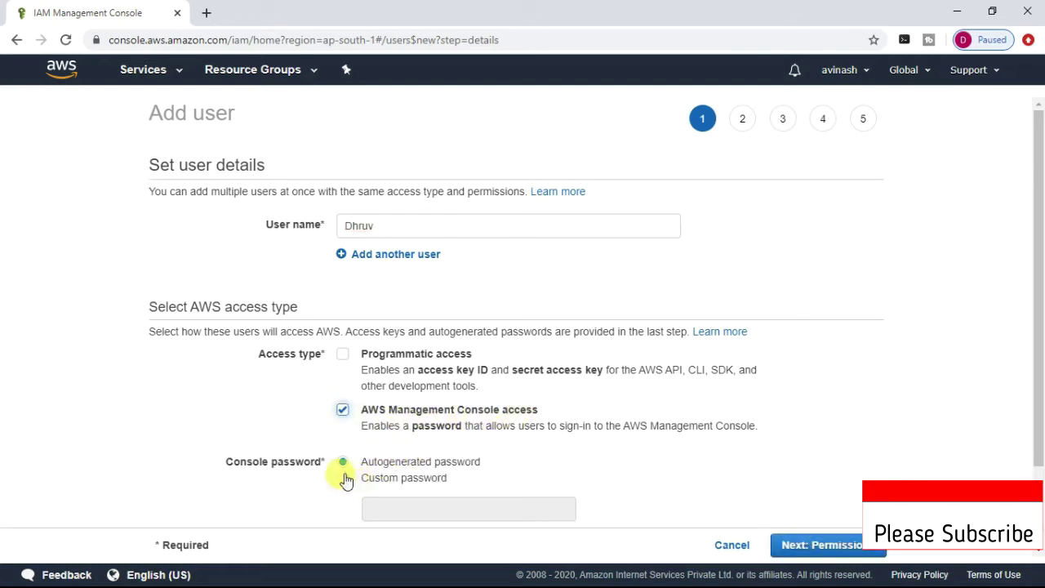
Step: Enter a custom console password for the second user without a required reset, and continue to the permissions
left_click(342, 480)
left_click(374, 508)
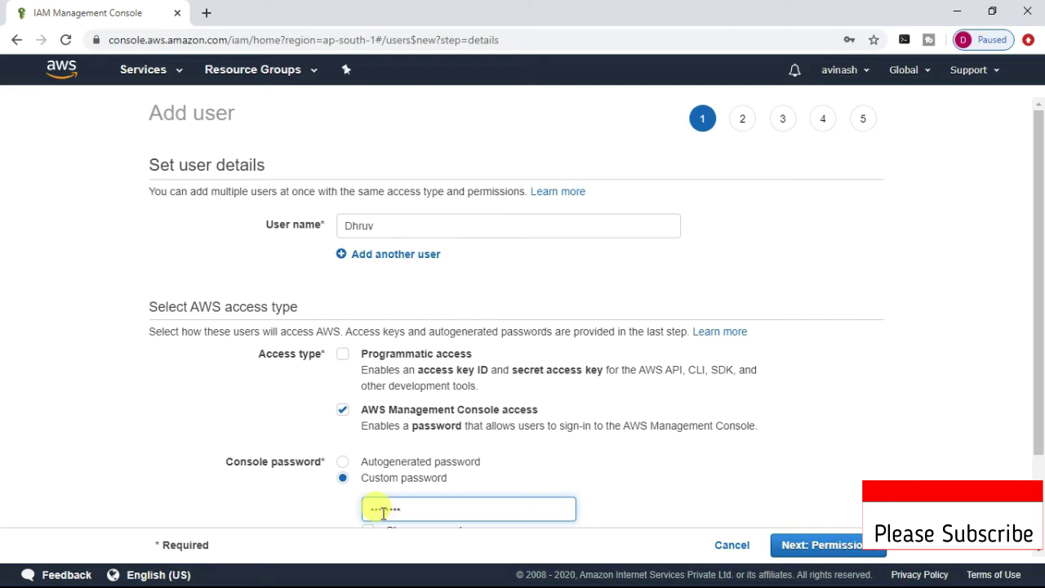
scroll(429, 412, "down", 2)
left_click(346, 460)
left_click(812, 546)
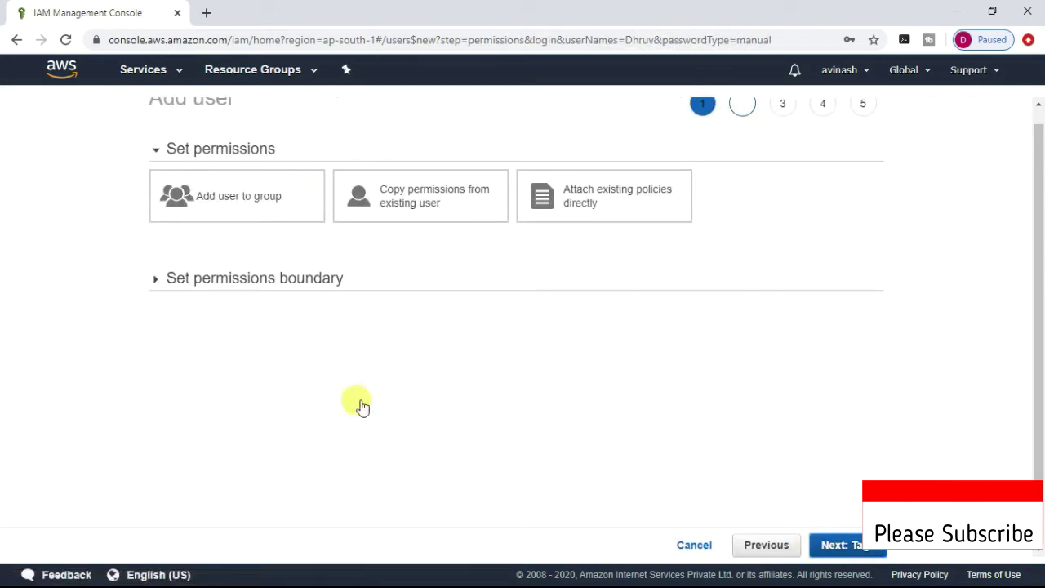
Step: Add the second user to My-Group, leave the tags empty, create the user and return to the user list
scroll(249, 268, "down", 1)
left_click(168, 315)
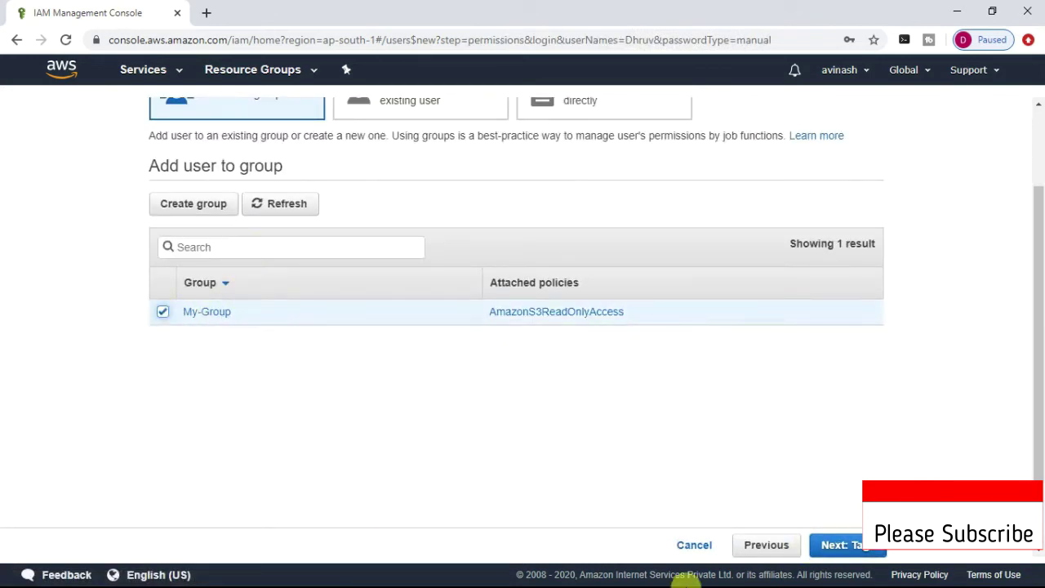
left_click(846, 547)
left_click(849, 555)
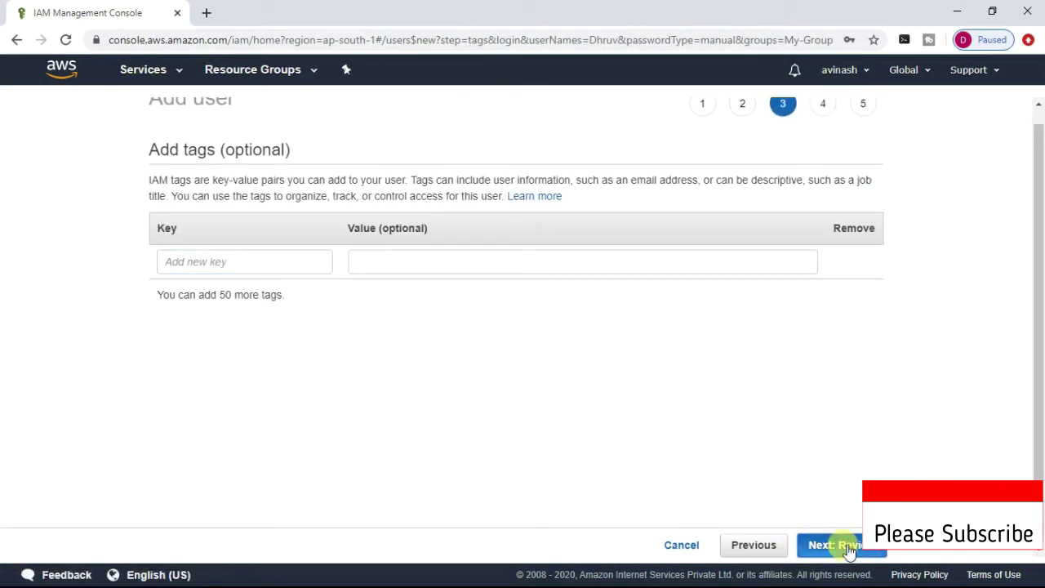
left_click(850, 553)
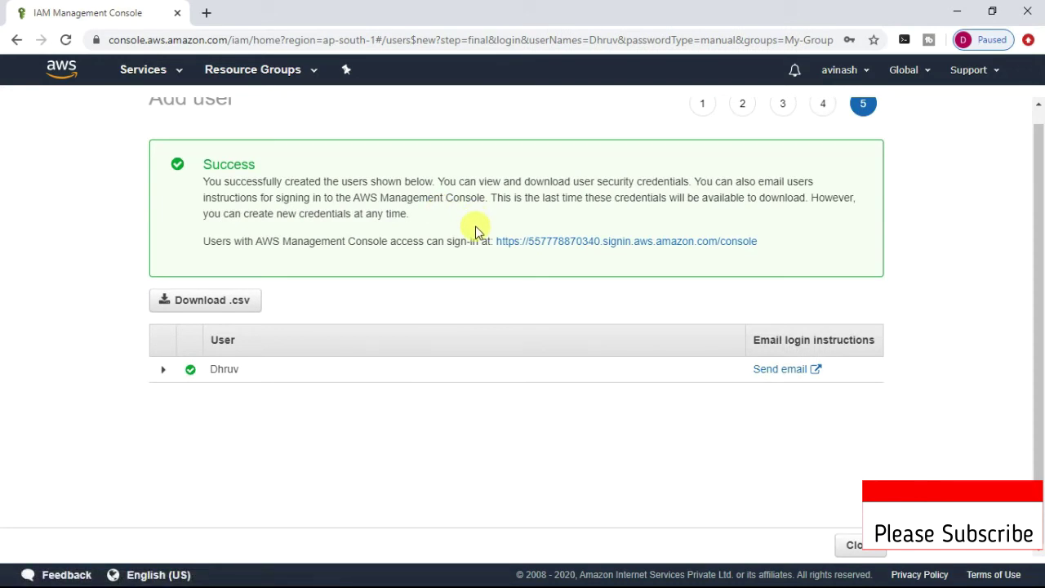
left_click(853, 546)
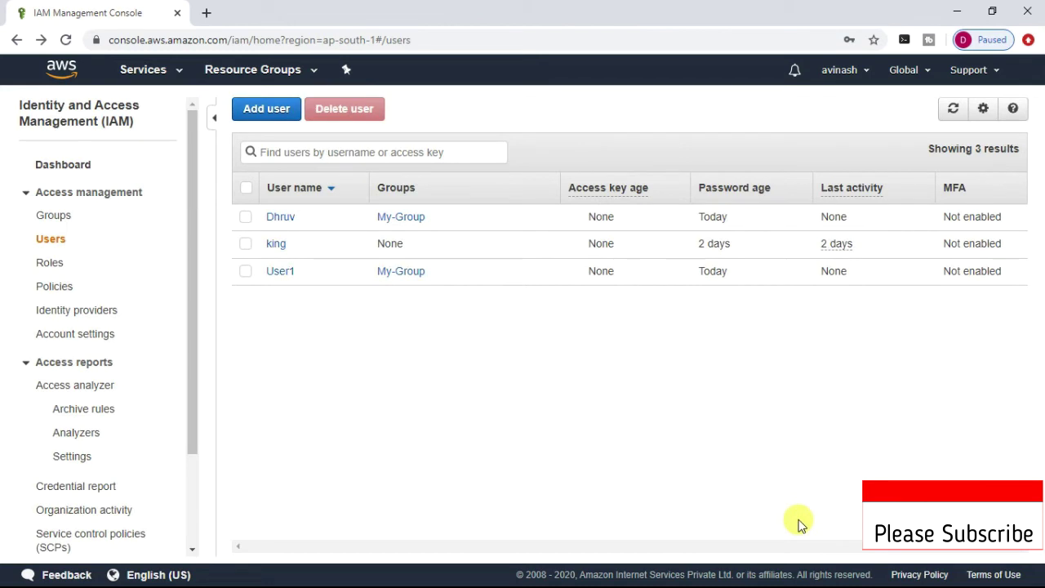
Step: Delete the IAM user king, confirming the removal despite its recent activity
left_click(247, 246)
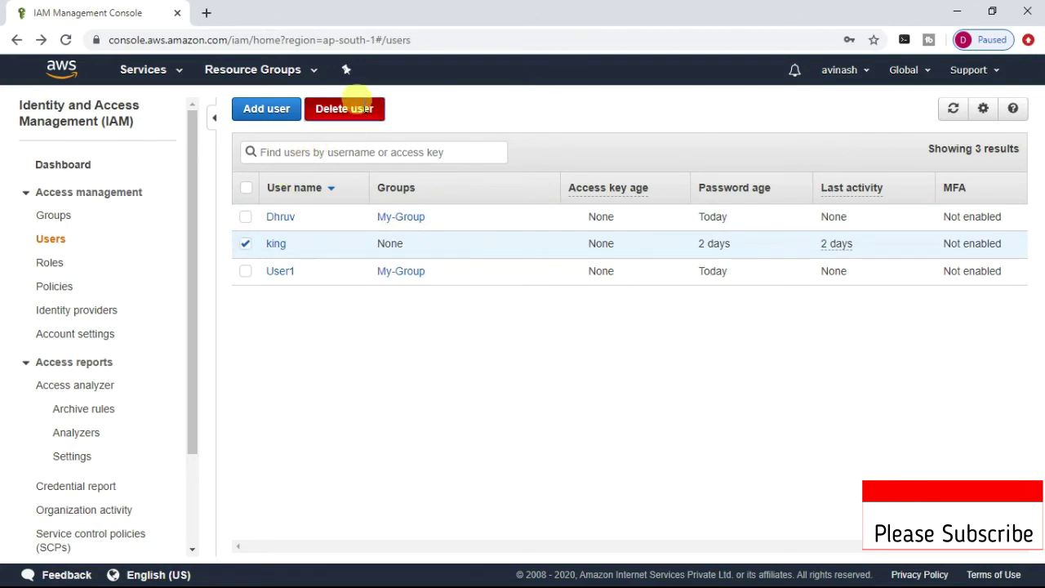
left_click(361, 106)
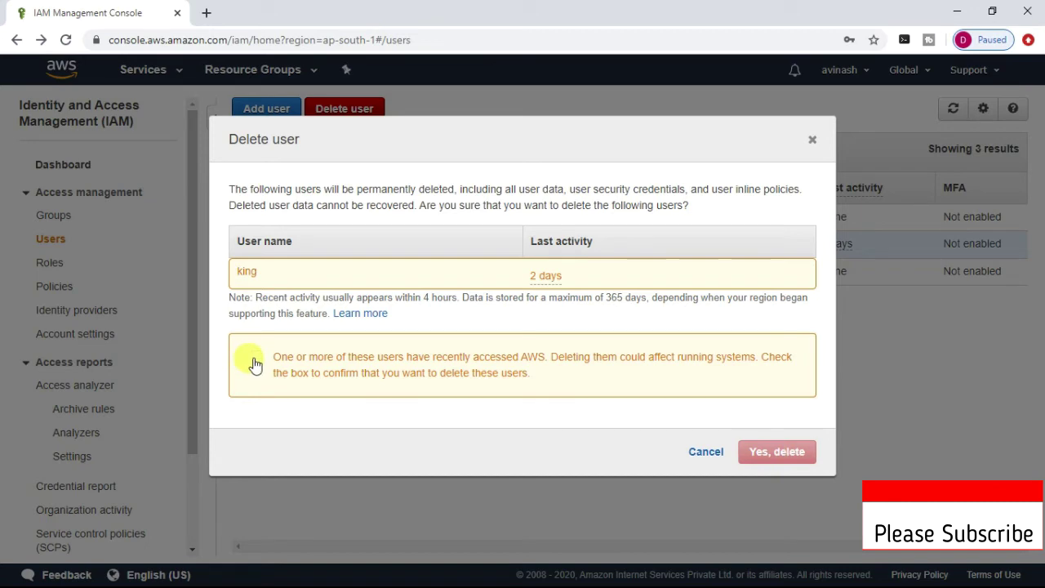
left_click(254, 357)
left_click(765, 459)
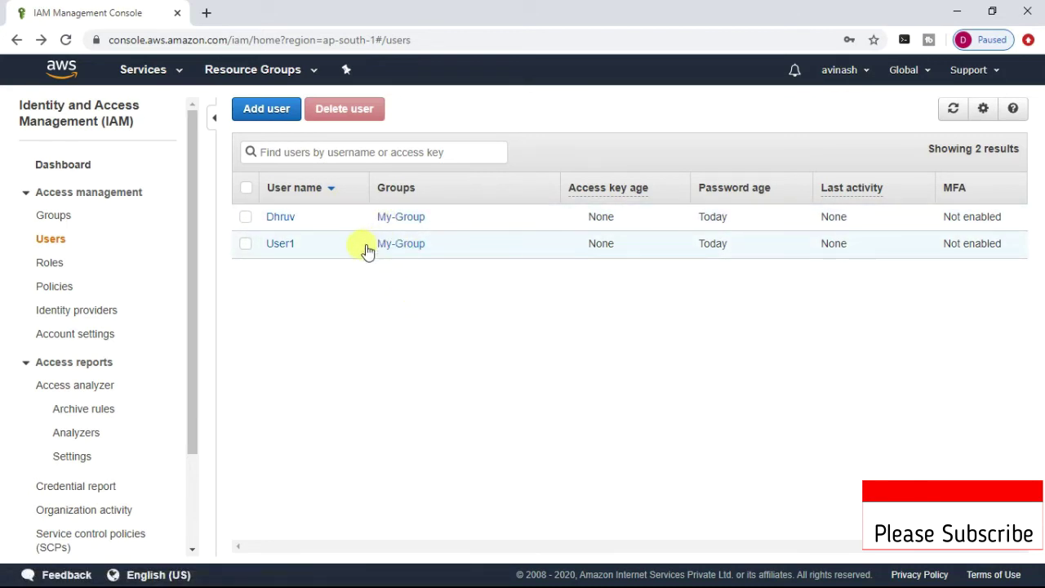
Step: Open My-Group and examine its attached policies and its member users
left_click(49, 217)
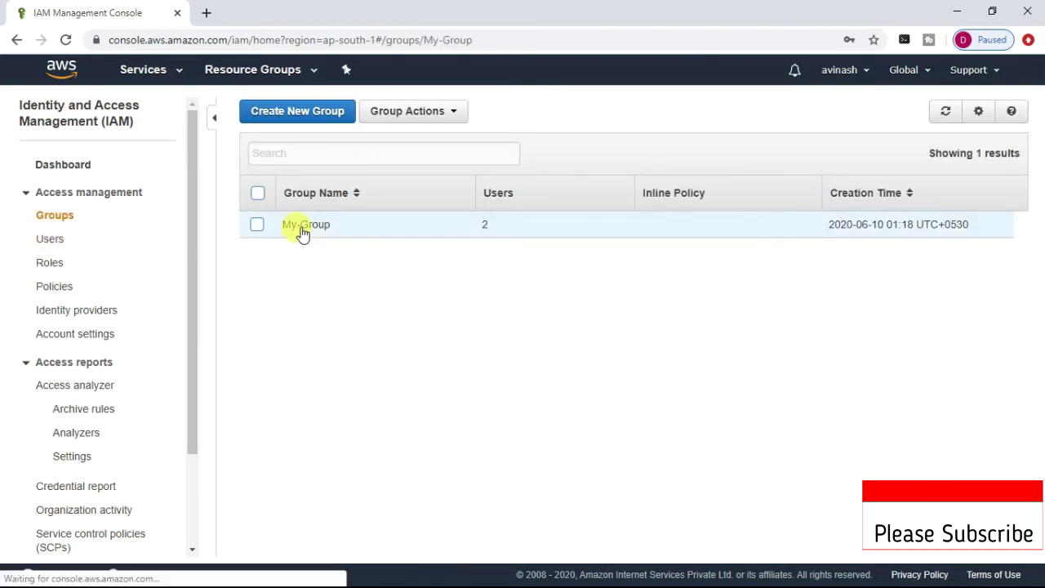
left_click(298, 228)
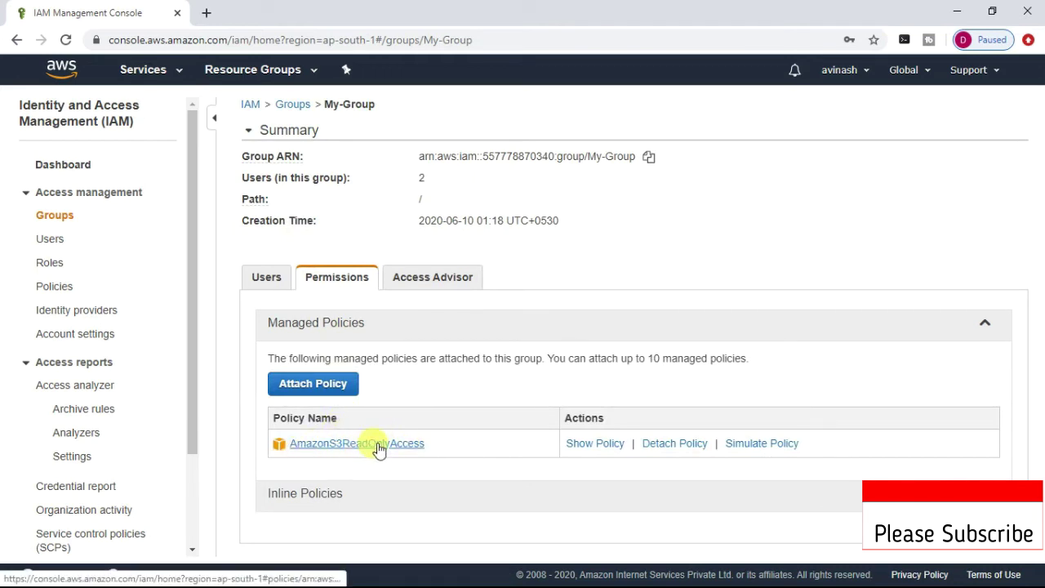
left_click(268, 278)
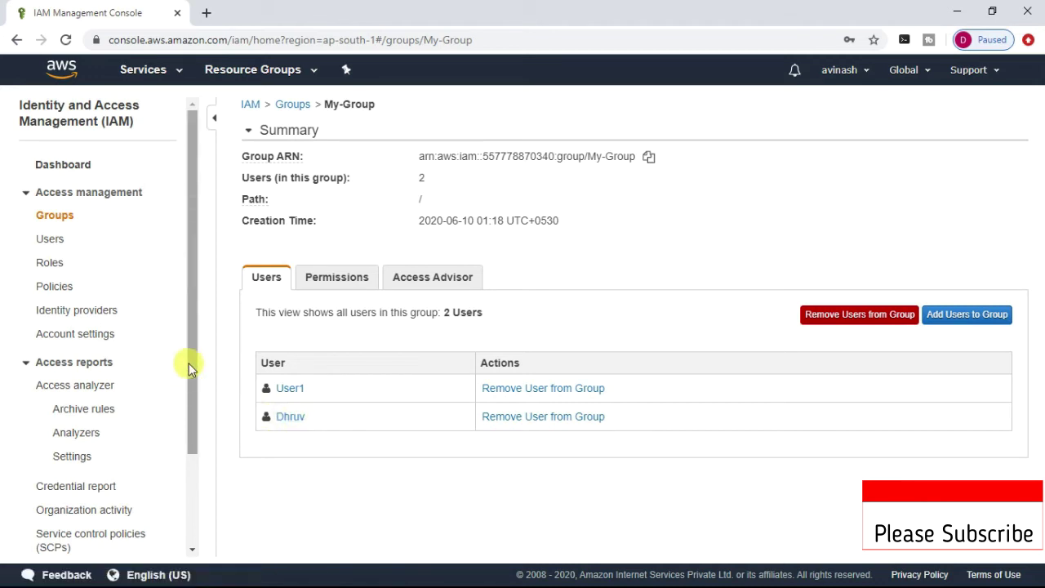
Step: Copy the IAM users sign-in link from the IAM dashboard and open it in Firefox
left_click(79, 168)
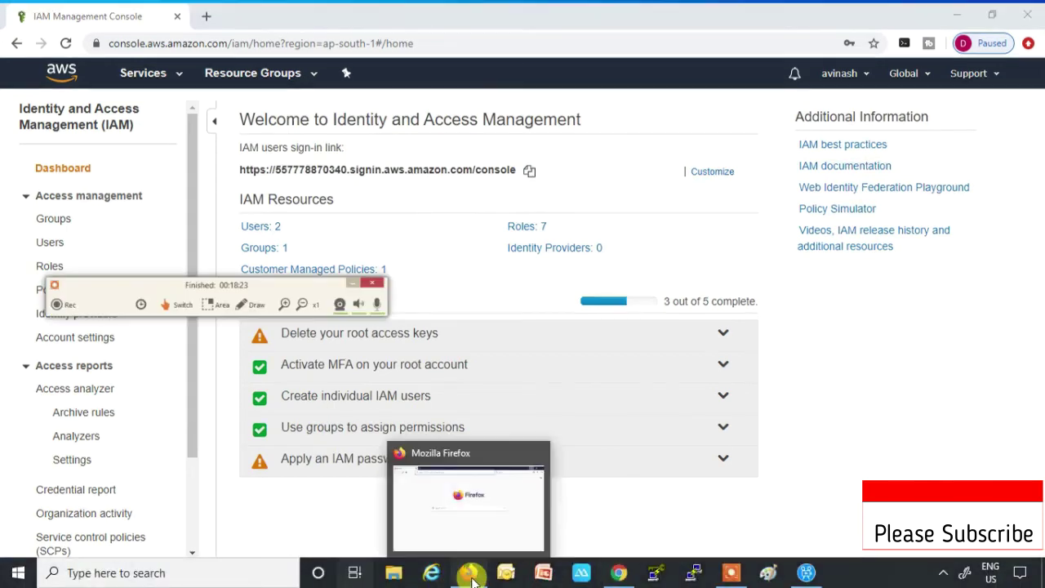
left_click(469, 574)
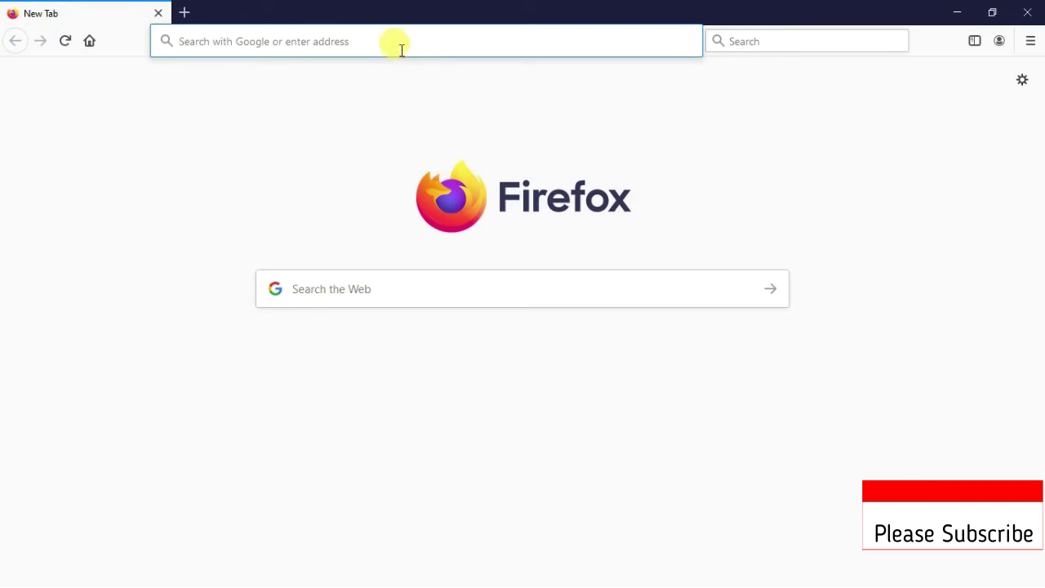
key("ctrl+v")
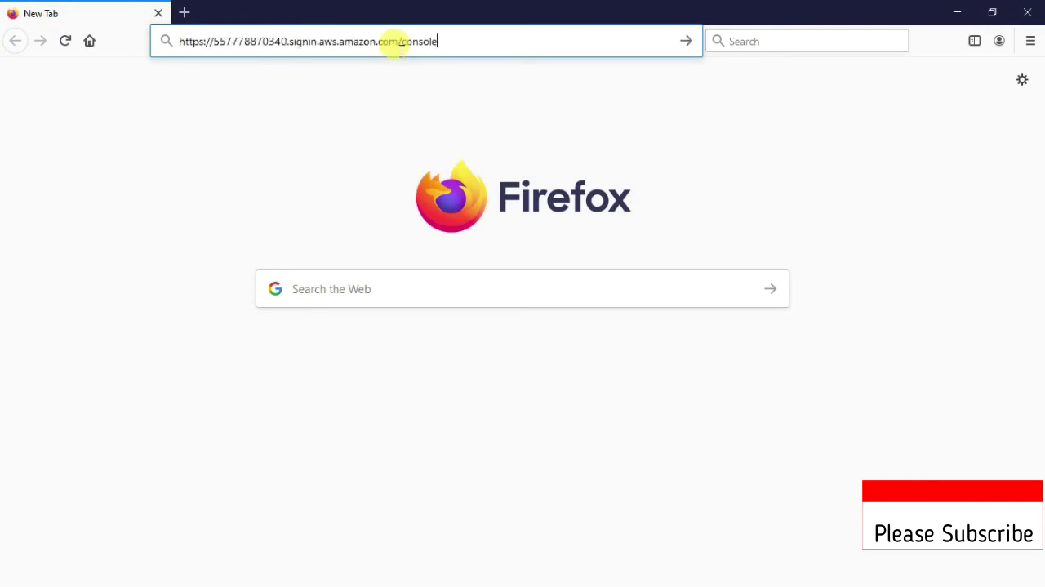
key("Return")
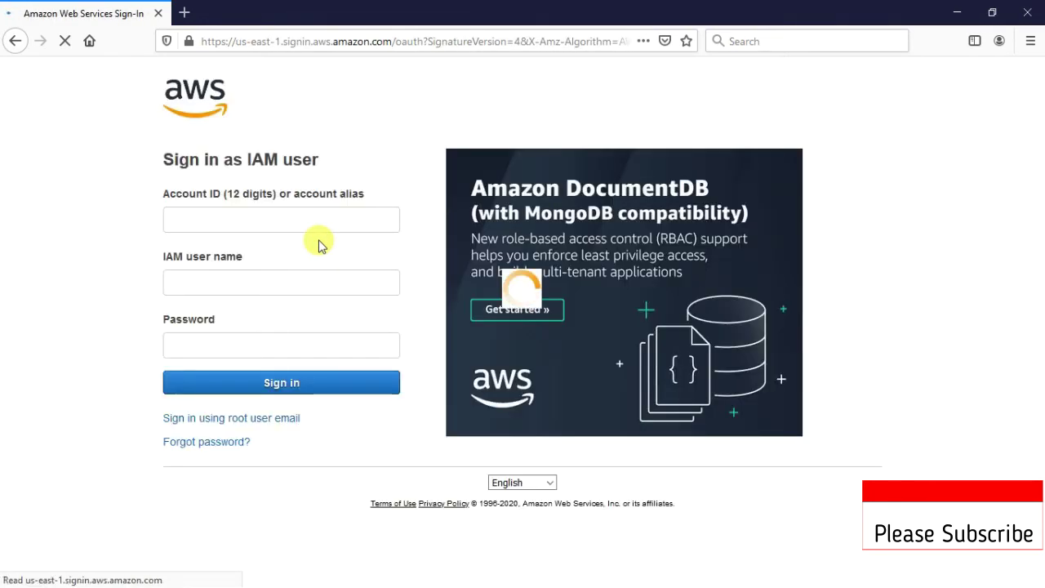
Step: Sign in as the second IAM user with the user name and account password, without saving the login in the browser
left_click(283, 272)
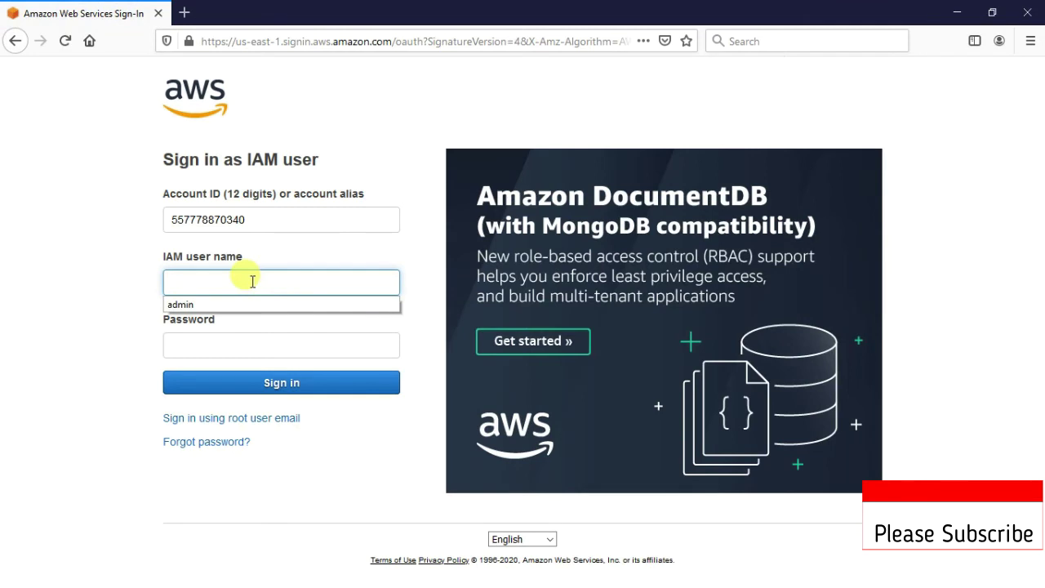
type("Dhruv")
key("Tab")
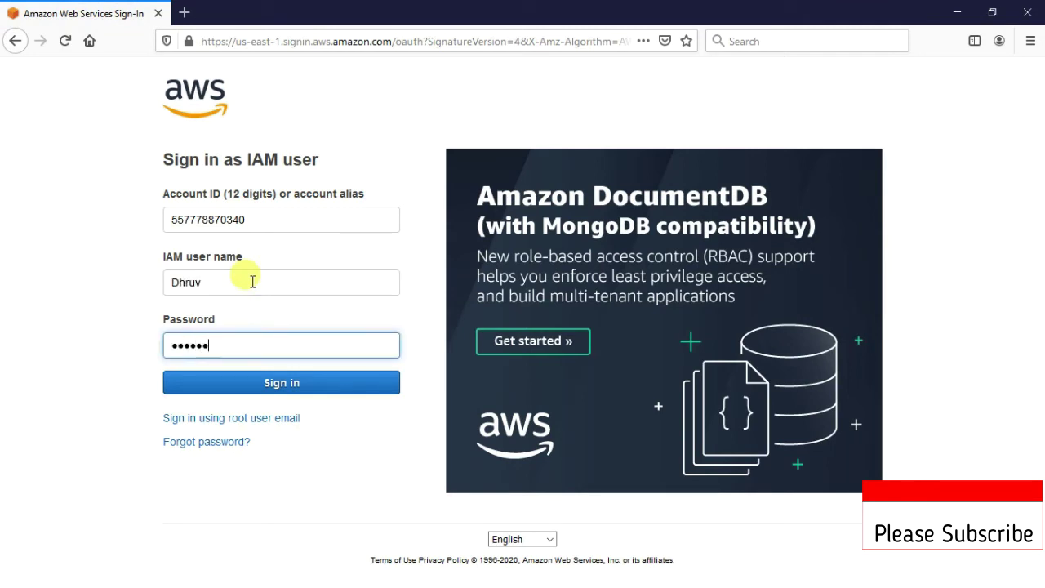
key("Return")
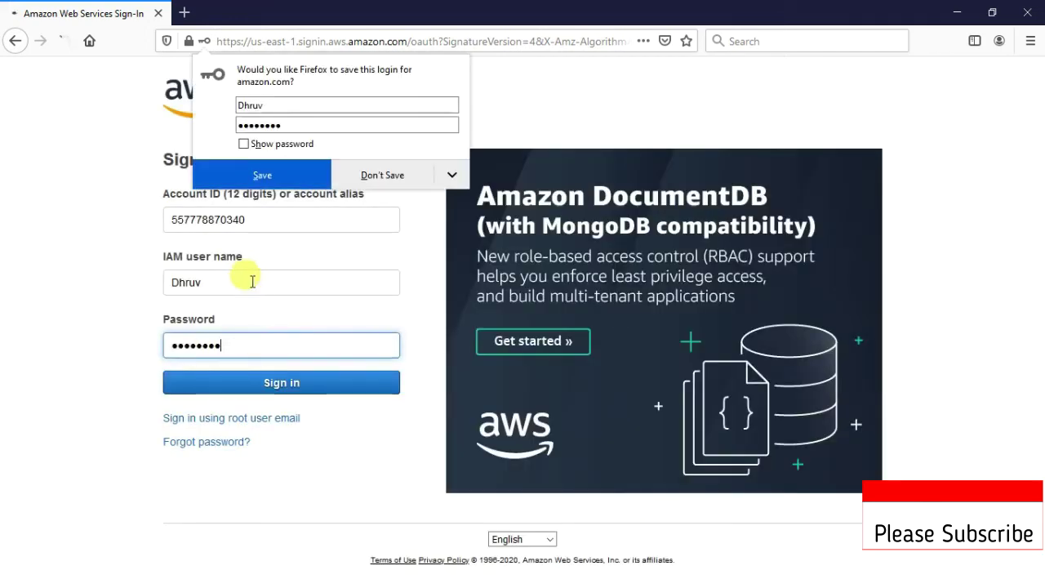
left_click(368, 180)
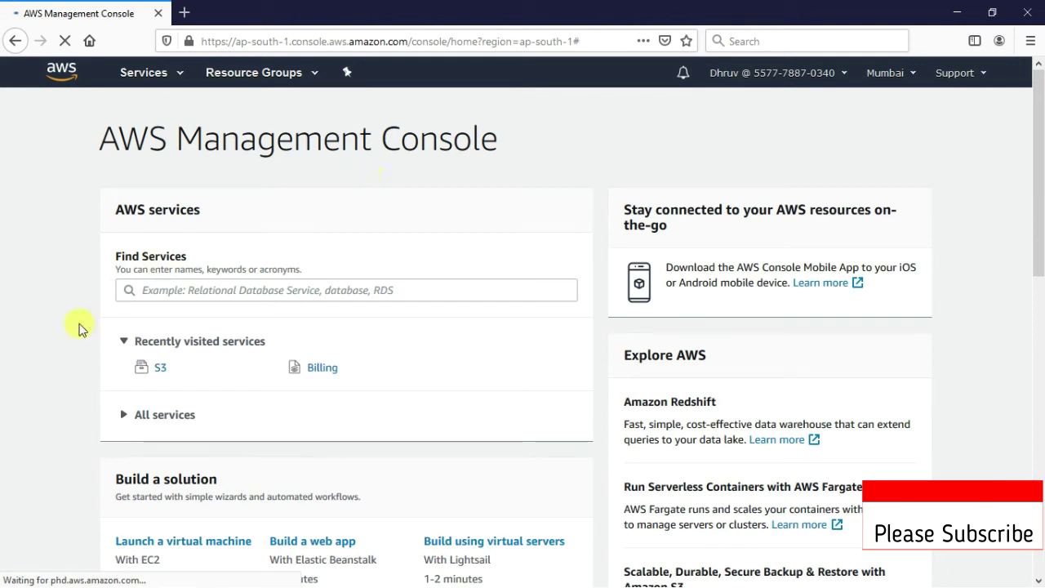
Step: Open the technicalsafar2020-sns bucket in S3 and try to delete the object awscloud.jpg
left_click(157, 371)
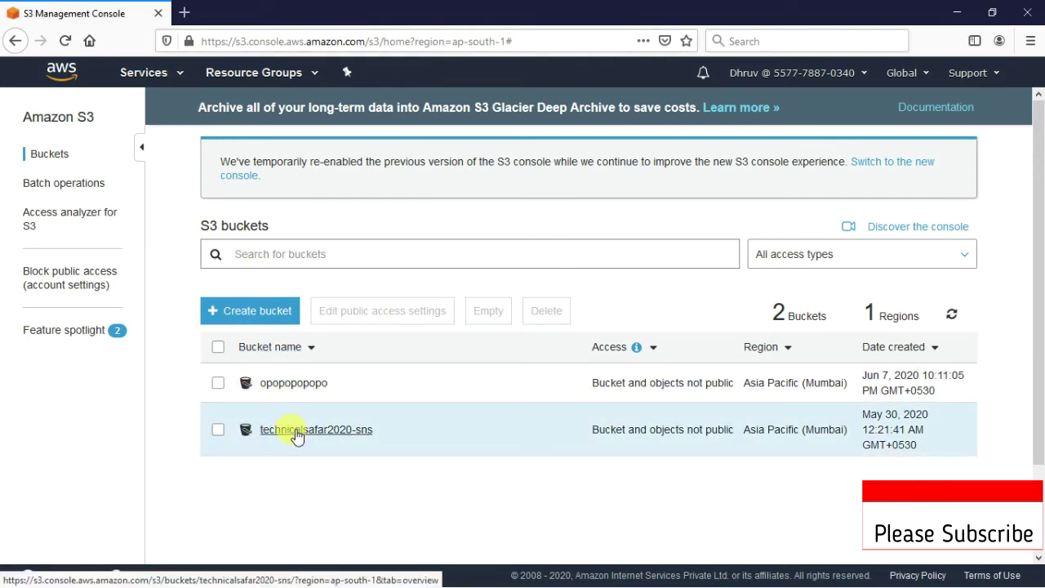
left_click(296, 433)
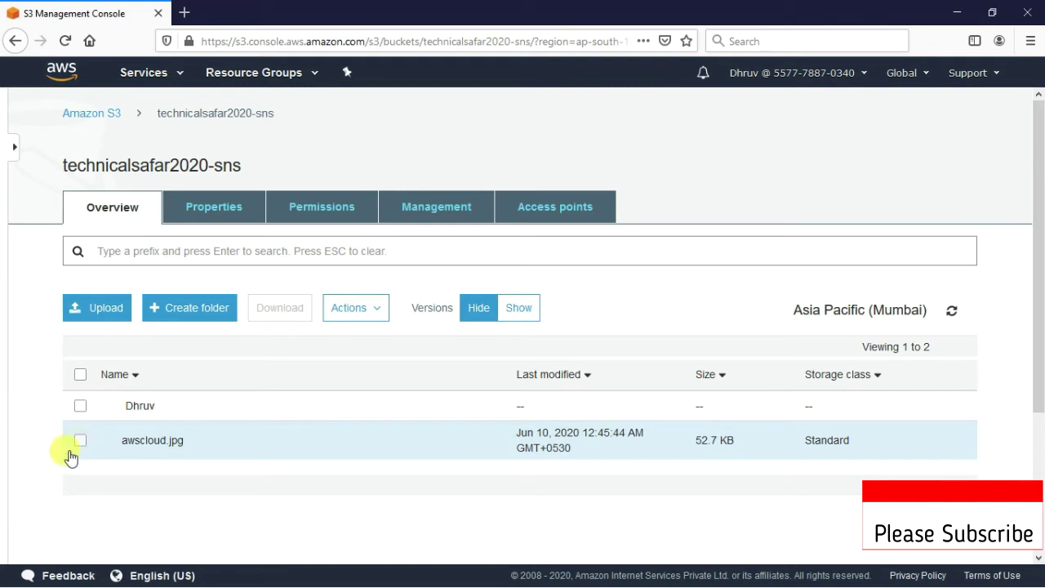
left_click(81, 444)
left_click(380, 311)
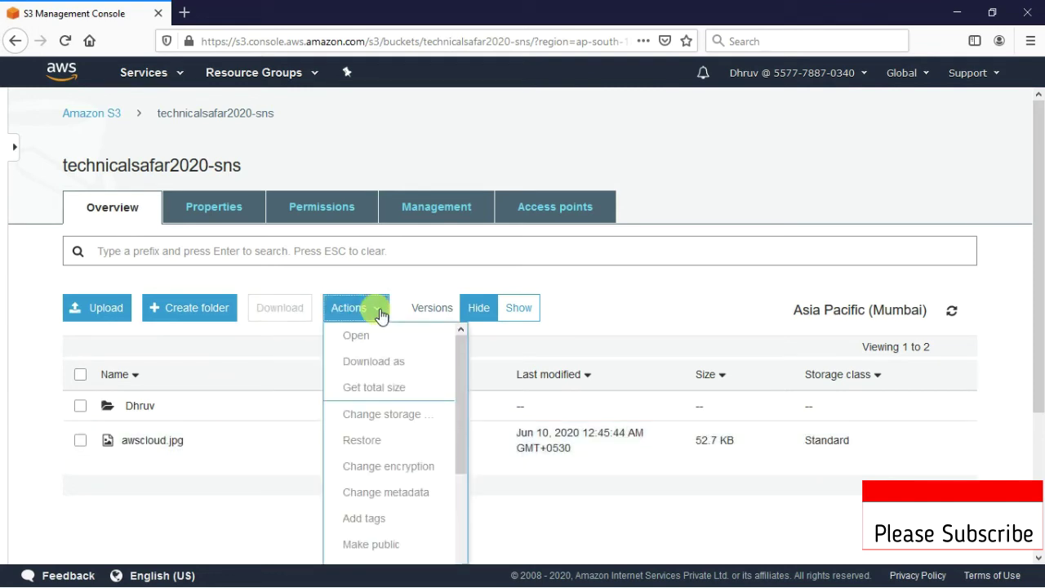
left_click(81, 440)
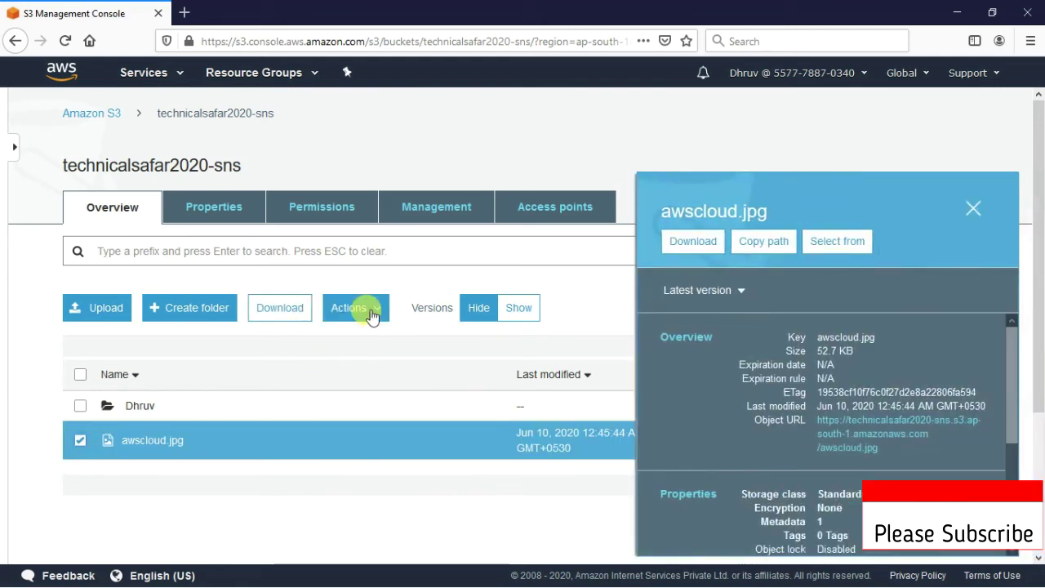
left_click(366, 310)
scroll(363, 457, "down", 1)
scroll(363, 490, "down", 2)
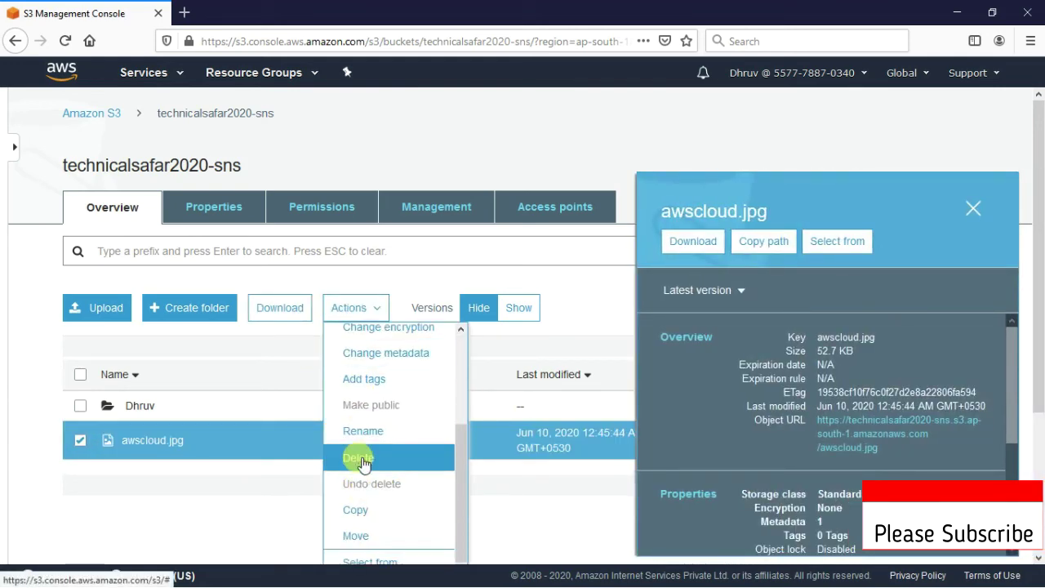
left_click(351, 457)
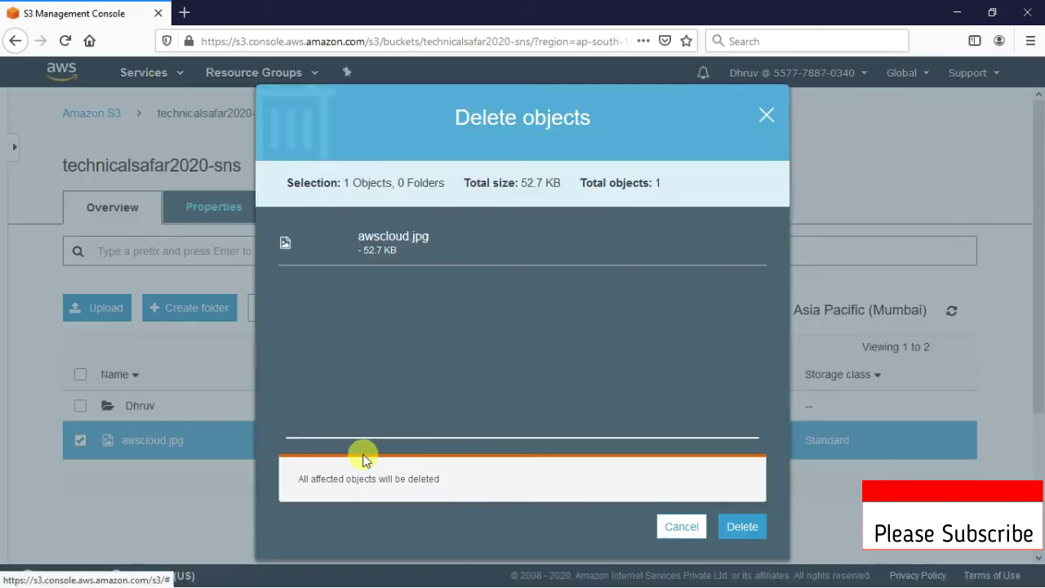
left_click(733, 527)
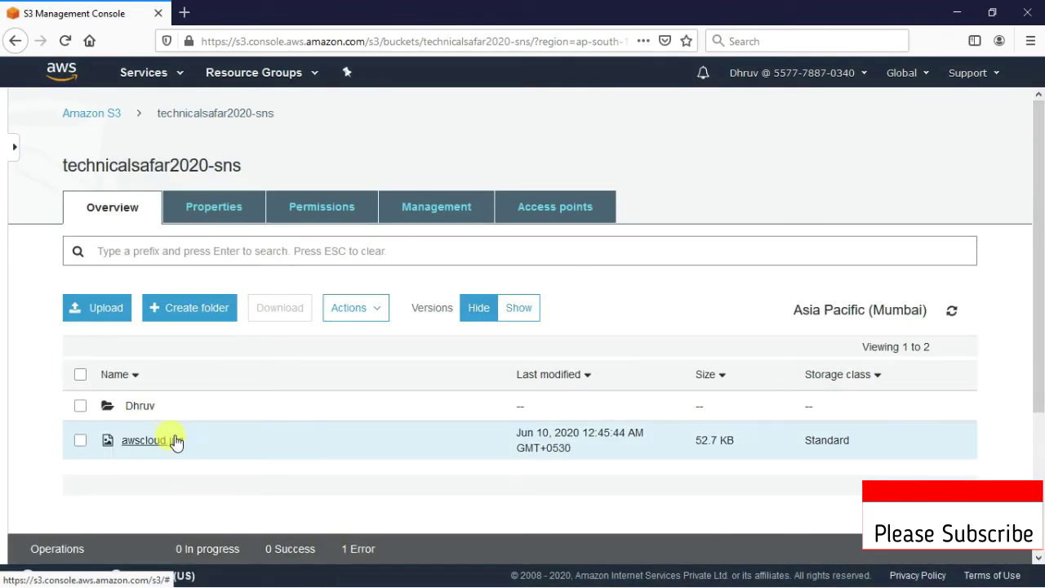
Step: Try to upload 1.jpg from the Downloads folder to the technicalsafar2020-sns bucket with default permissions and properties
left_click(112, 309)
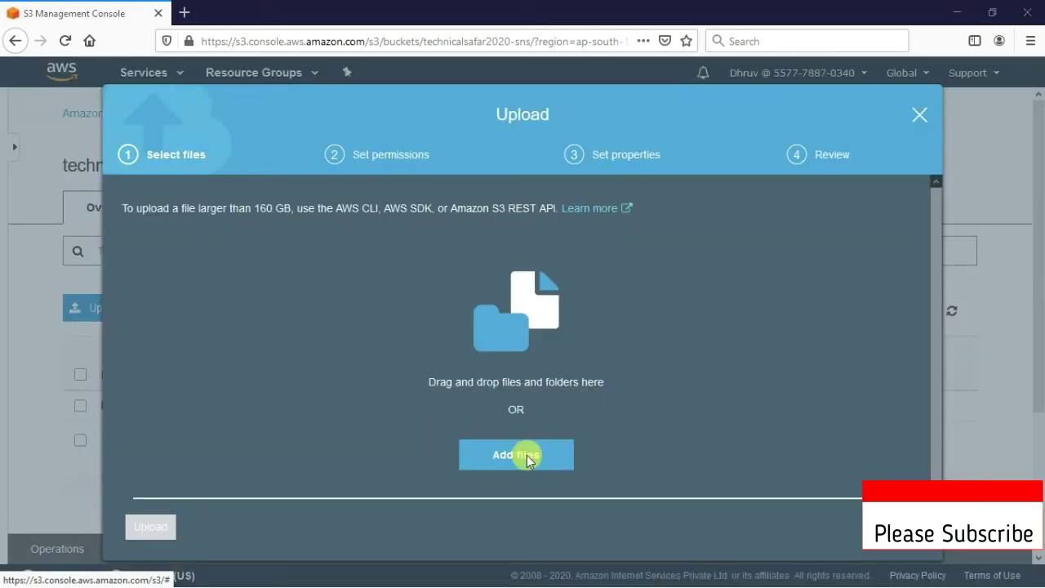
left_click(526, 460)
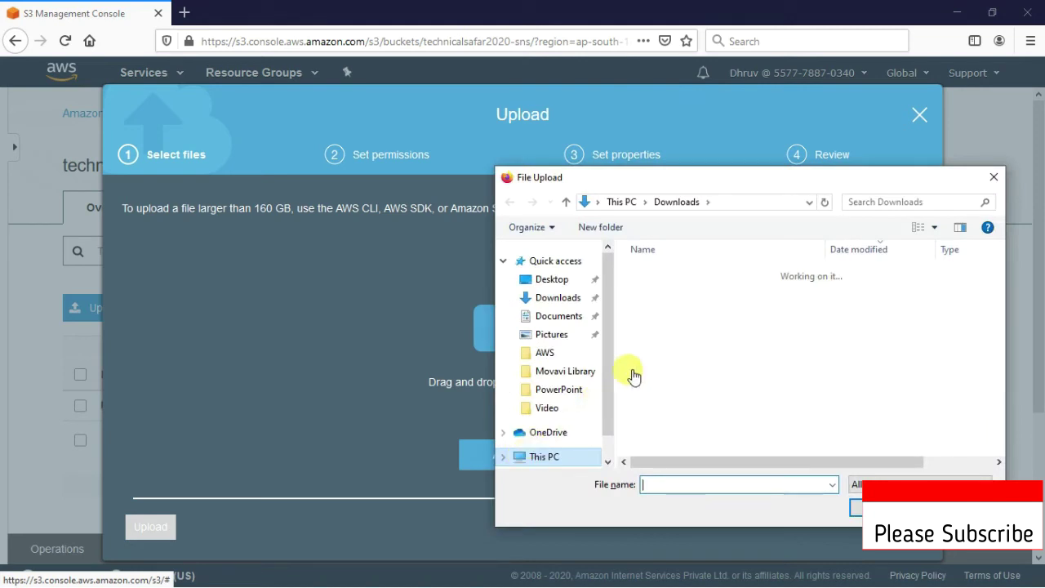
left_click_drag(999, 269, 999, 453)
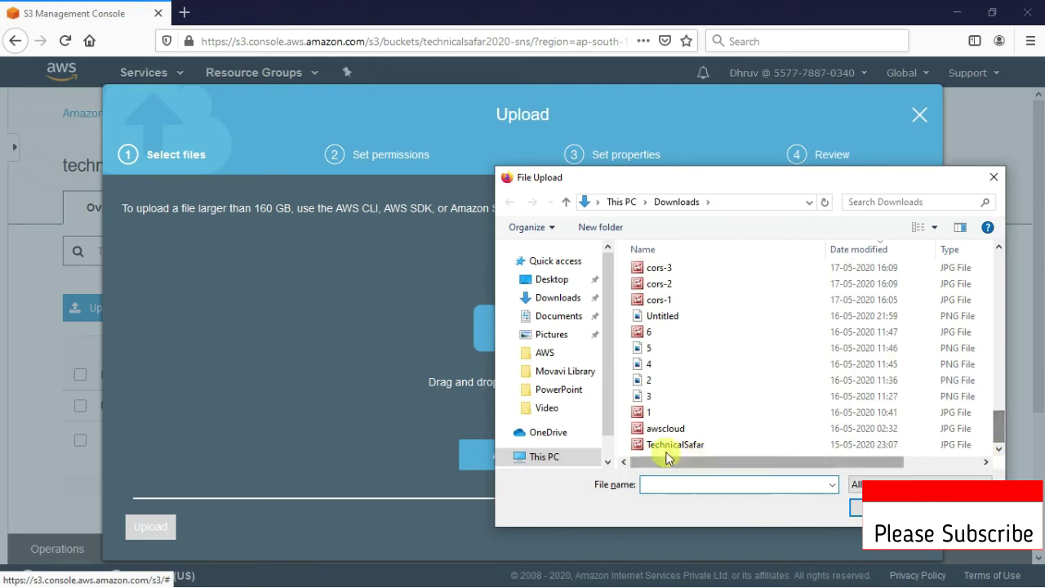
left_click(653, 412)
left_click(857, 507)
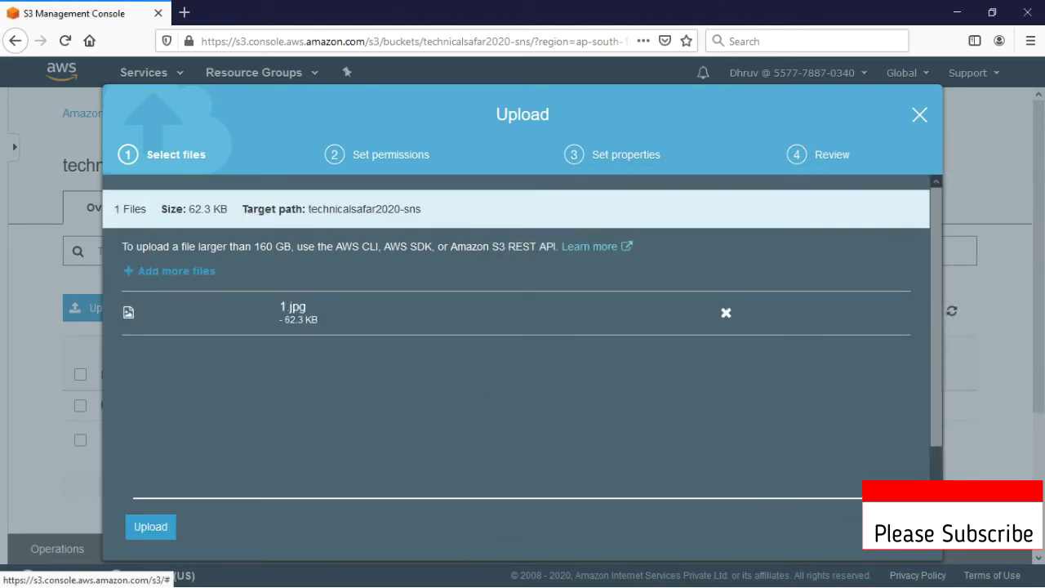
left_click(898, 526)
left_click(898, 526)
left_click(898, 527)
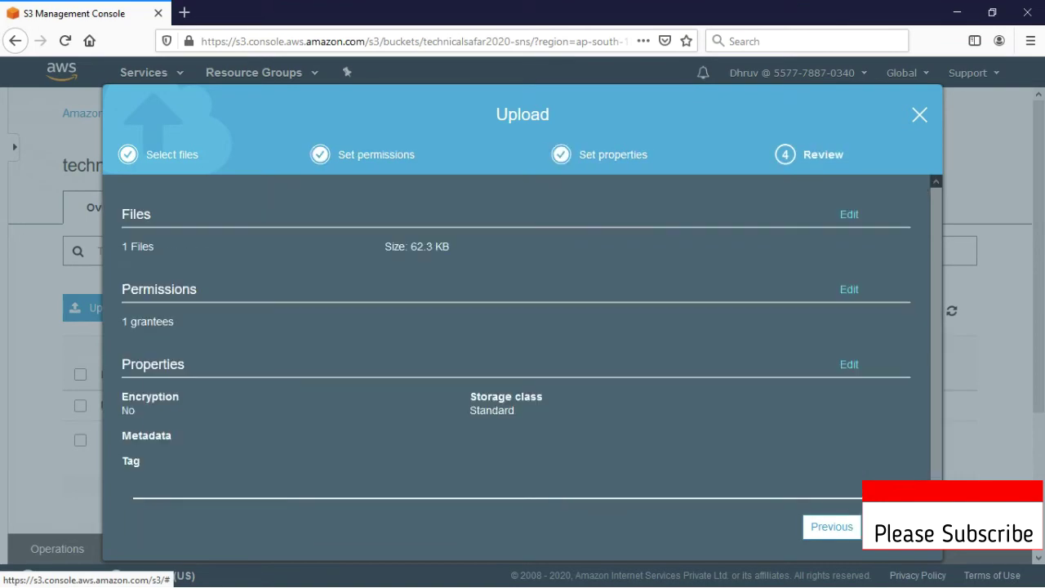
left_click(898, 526)
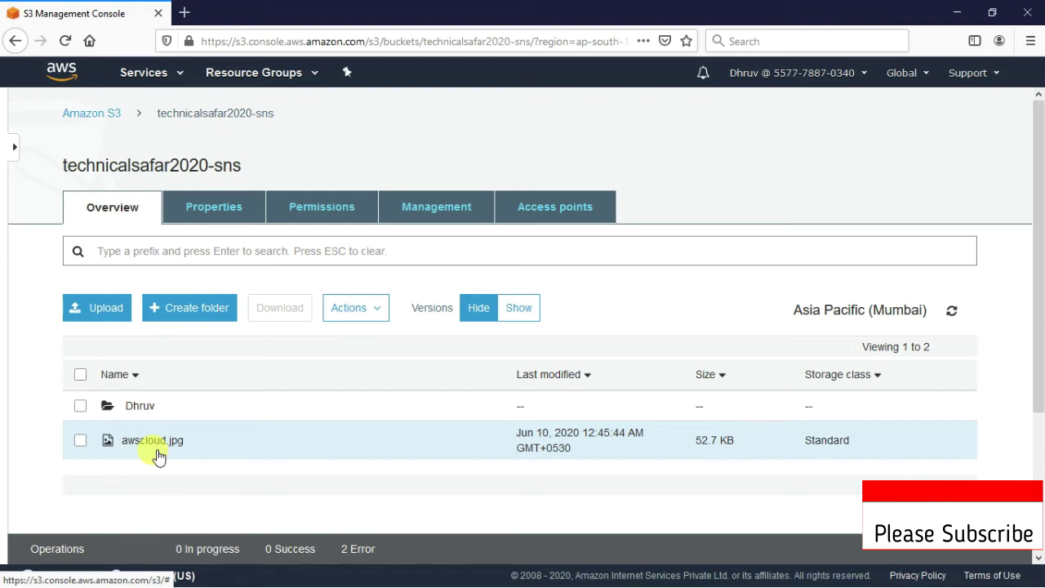
Step: Open the Instances list in EC2 and examine whether this IAM user can access instance data
left_click(176, 75)
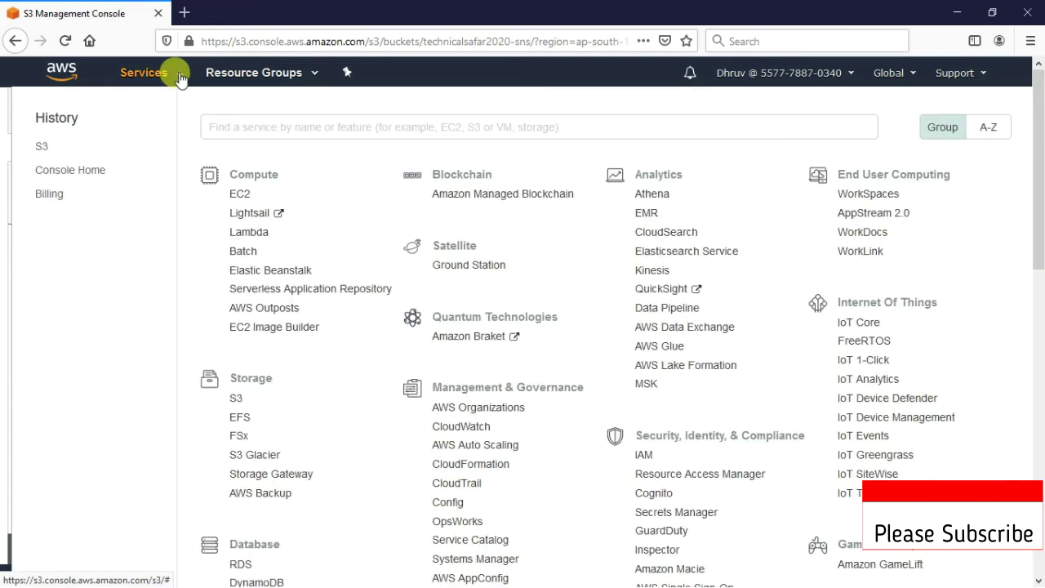
left_click(238, 196)
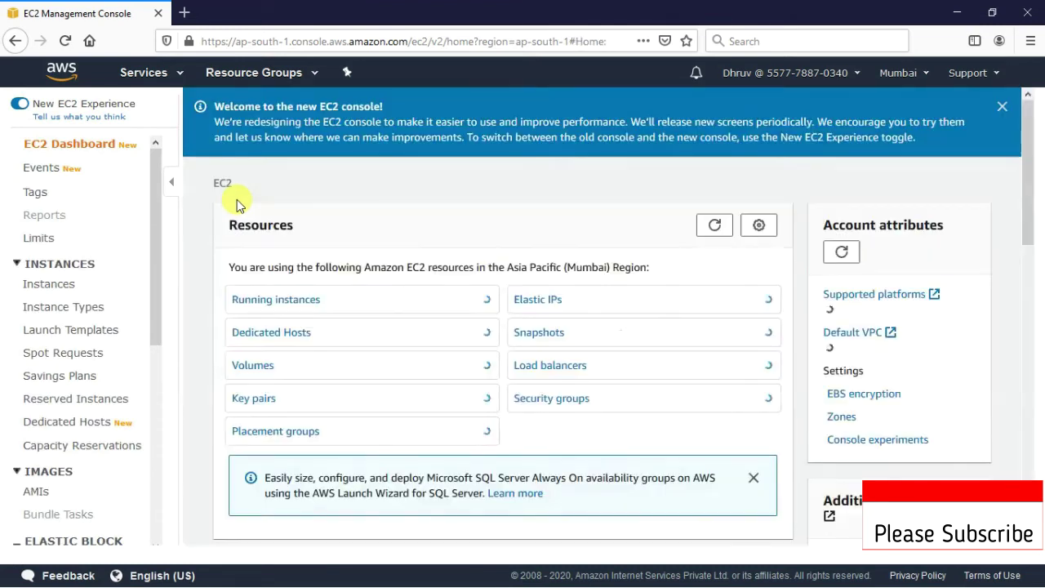
left_click(47, 288)
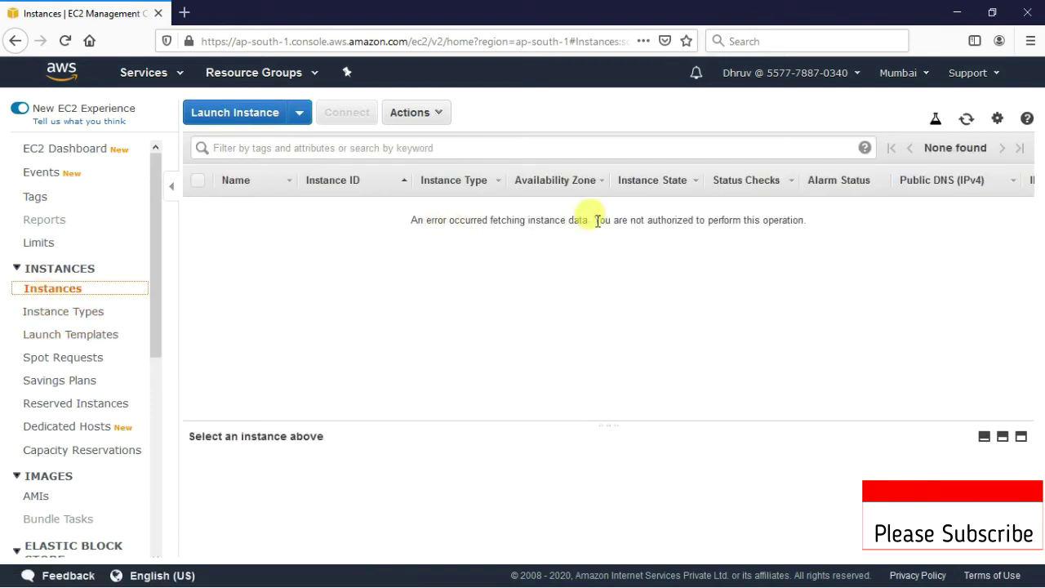
left_click_drag(594, 220, 806, 222)
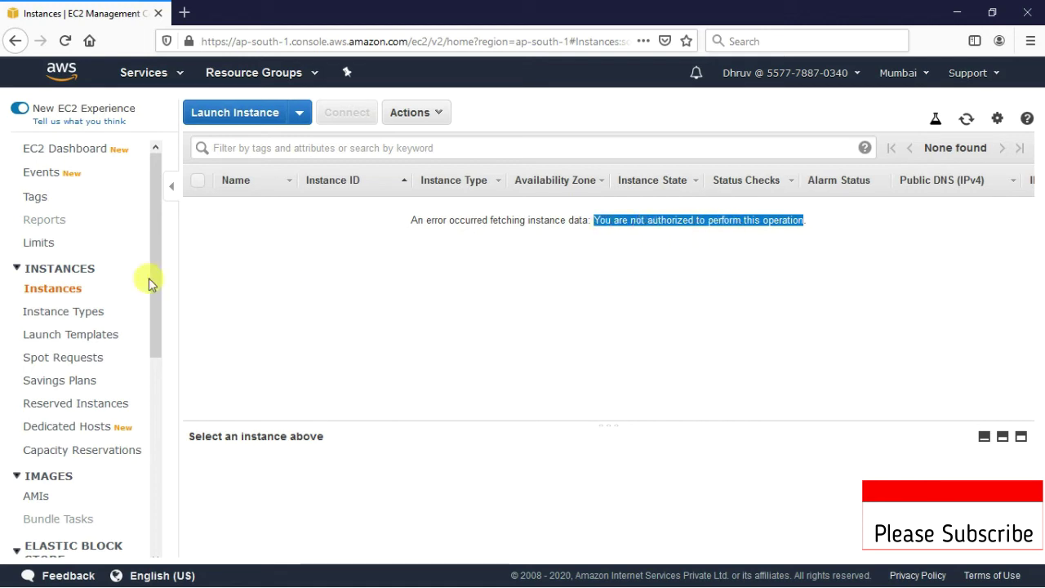
left_click_drag(159, 256, 155, 224)
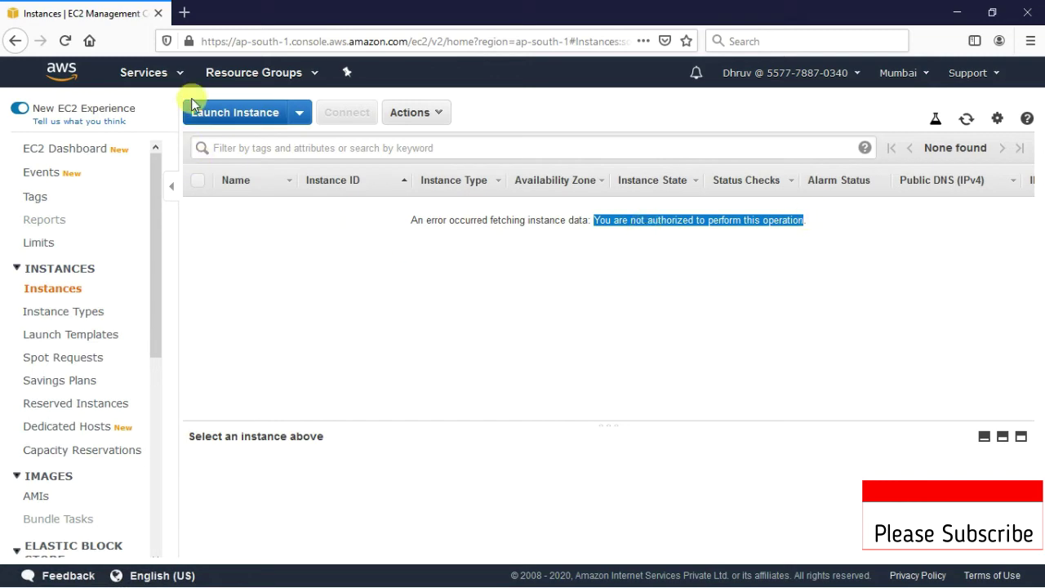
Step: Return to the S3 bucket list, and switch to the IAM console in Chrome to open the tested user's summary
left_click(175, 74)
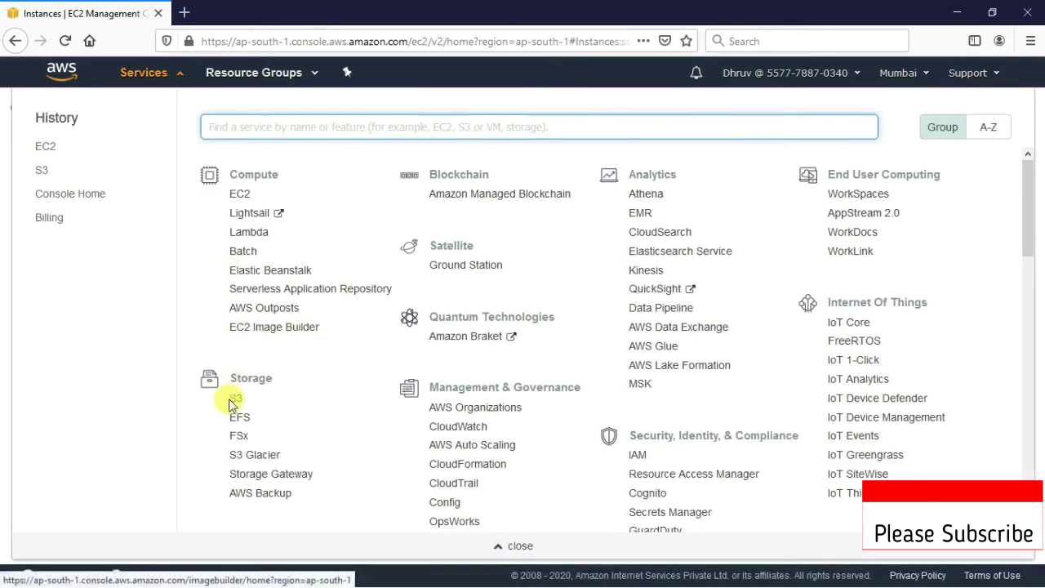
left_click(237, 398)
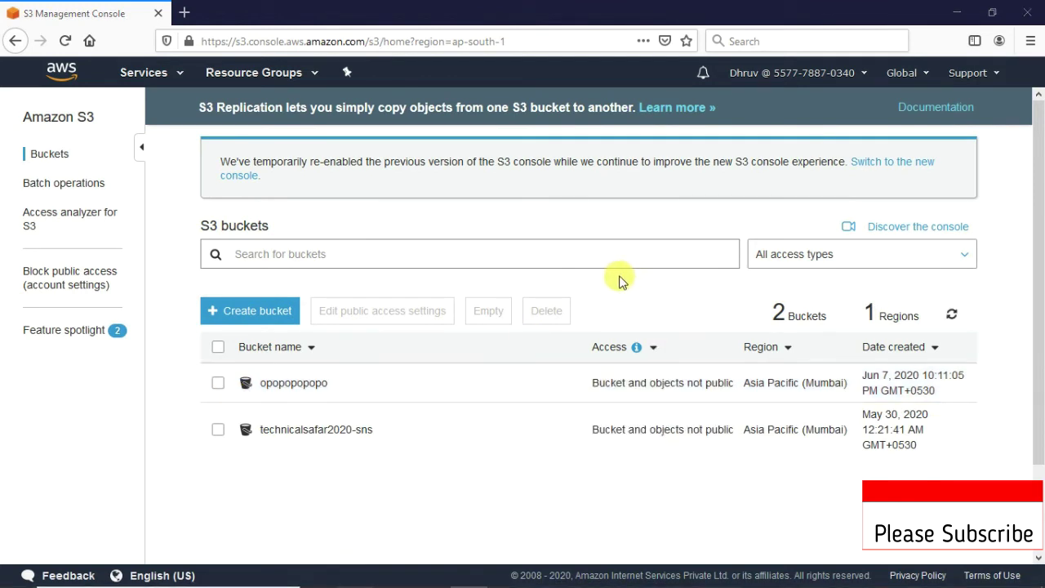
key("super+Tab")
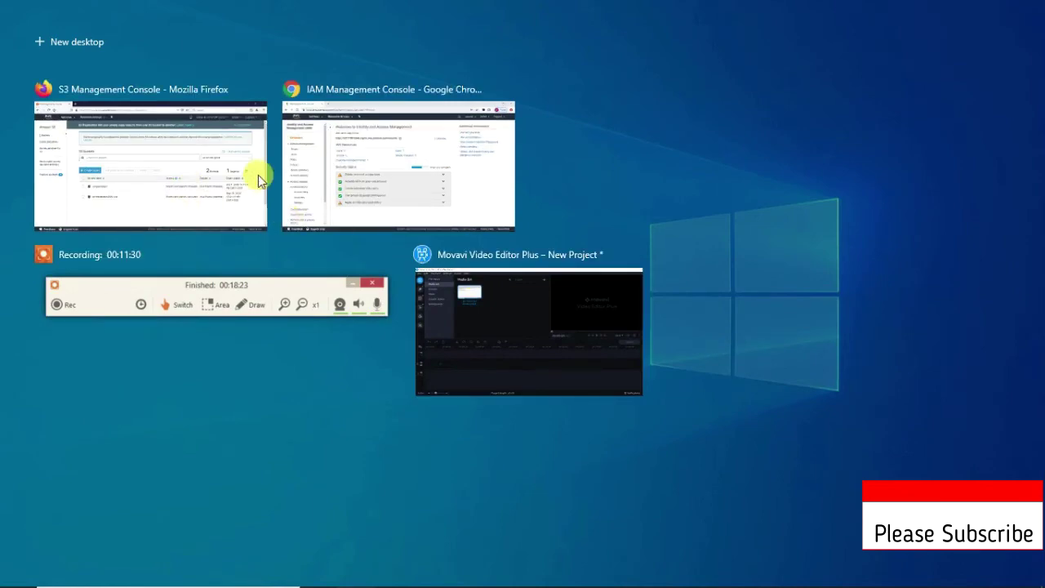
left_click(341, 162)
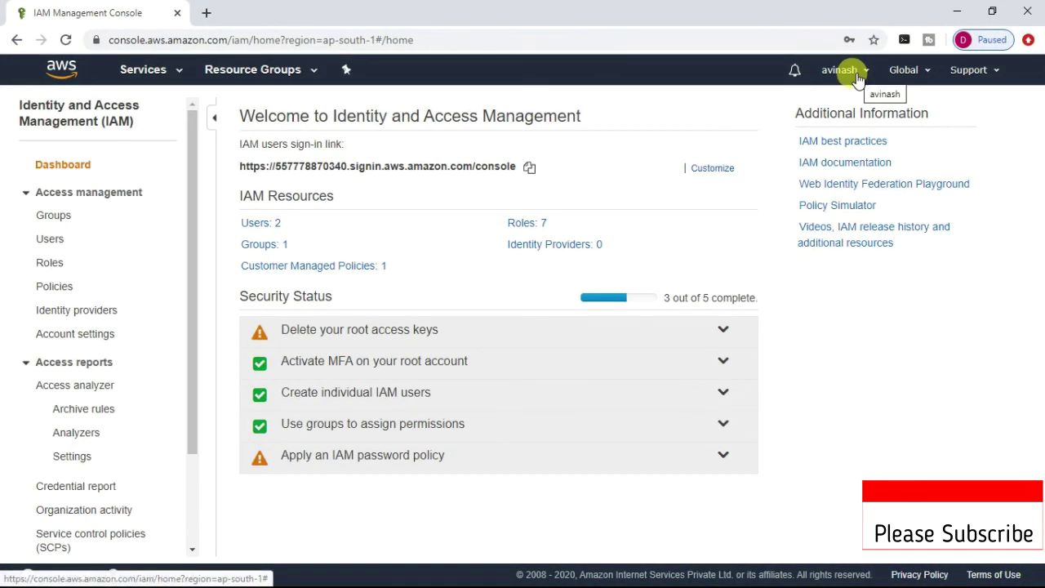
left_click(49, 240)
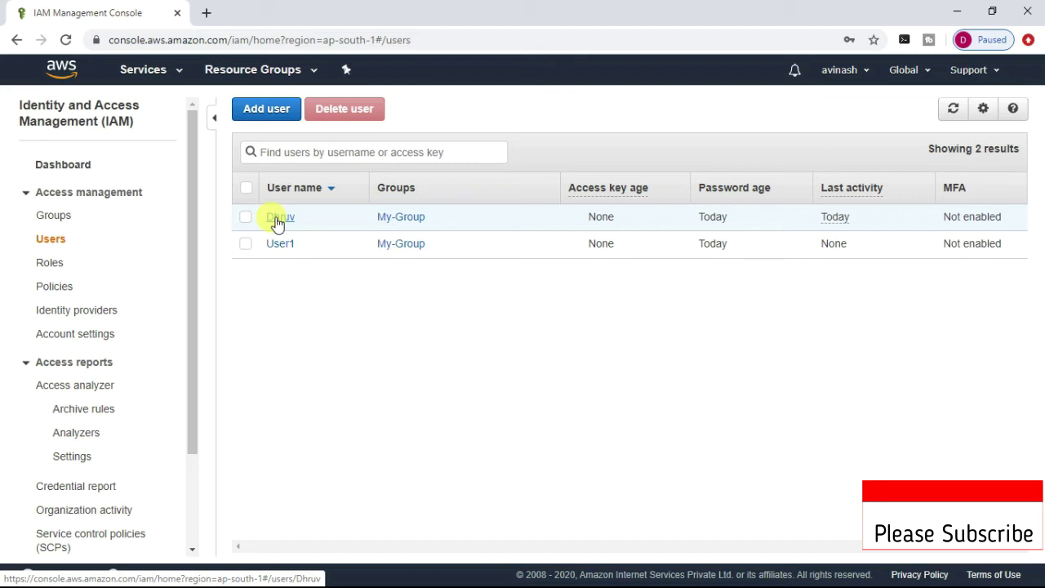
left_click(278, 219)
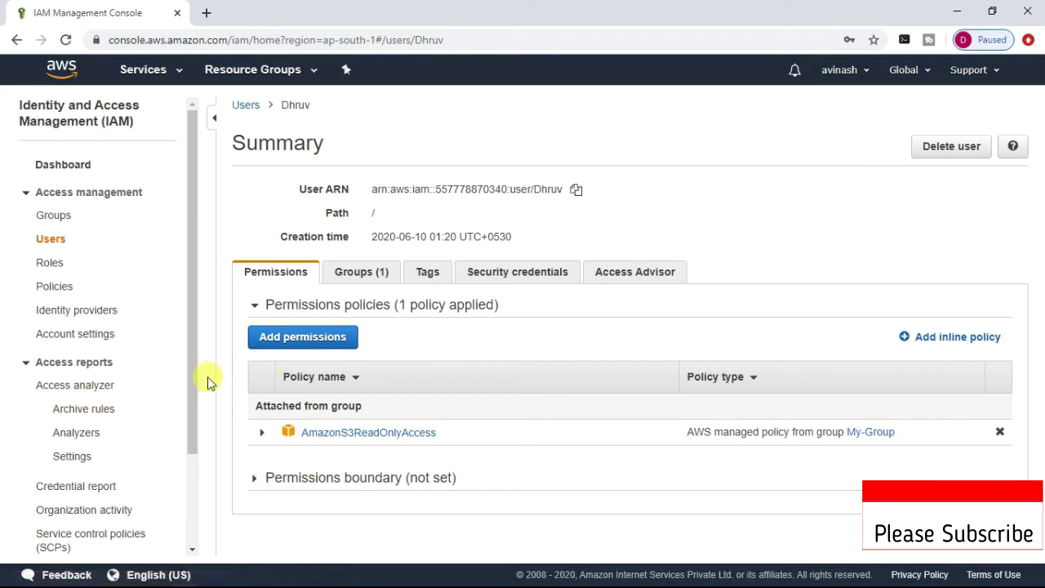
Step: Start an inline policy for this user and choose S3 as its service
left_click(945, 341)
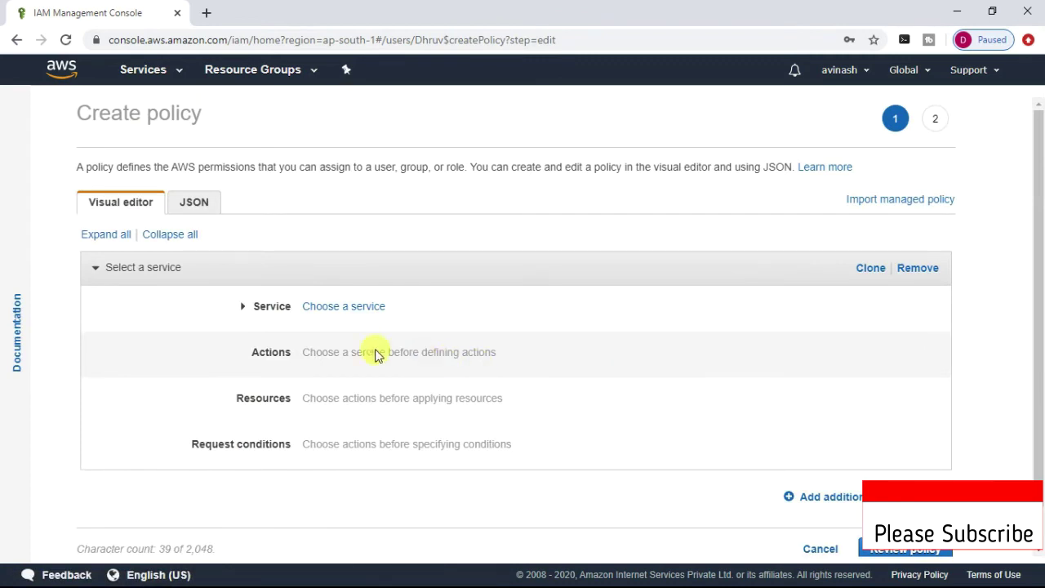
left_click(243, 306)
left_click(353, 333)
type("s")
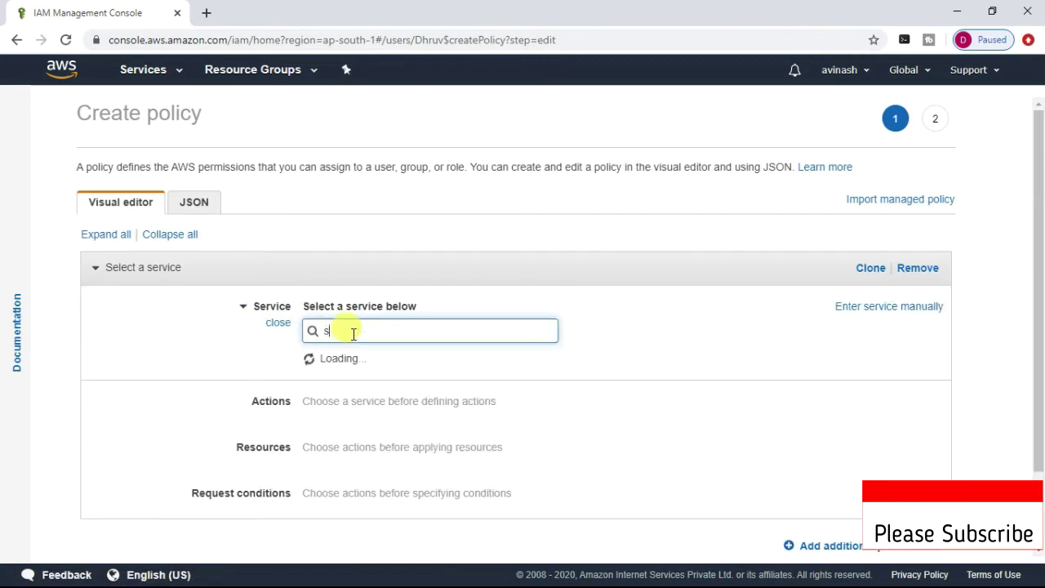
type("3")
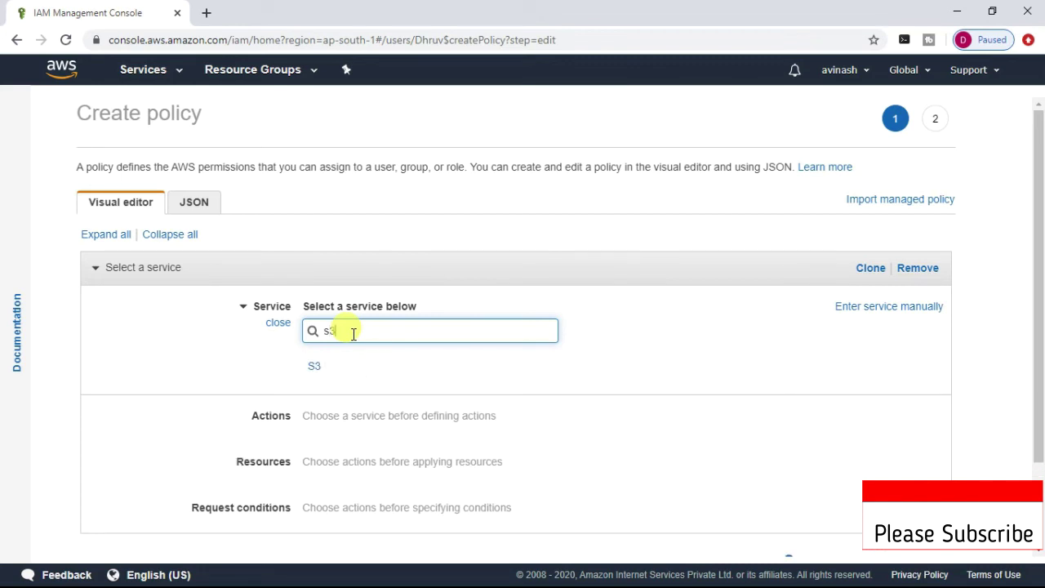
left_click(318, 368)
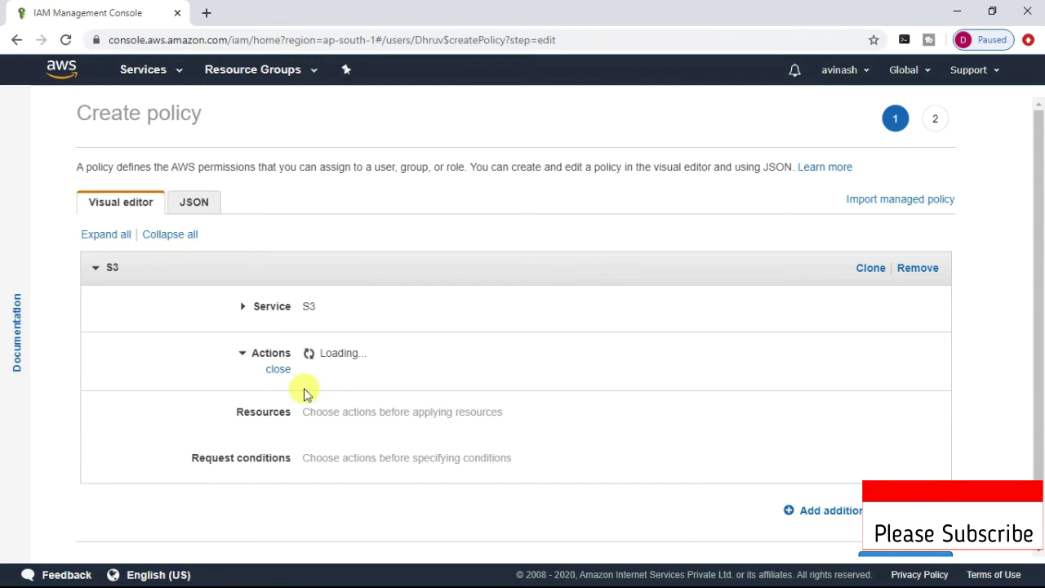
Step: Allow the S3 write actions PutObject and DeleteObject in the inline policy
scroll(369, 449, "down", 2)
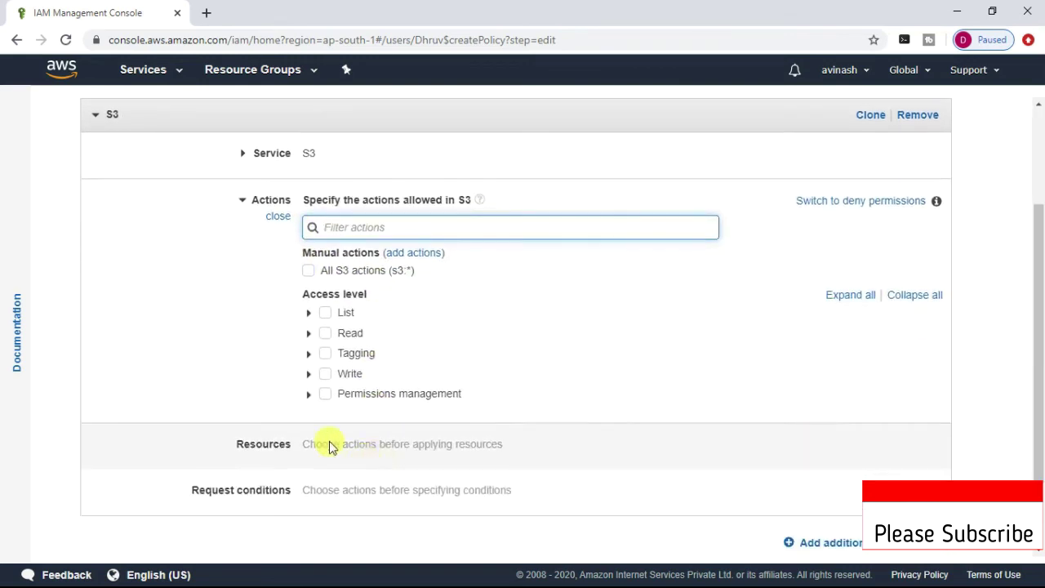
left_click(309, 374)
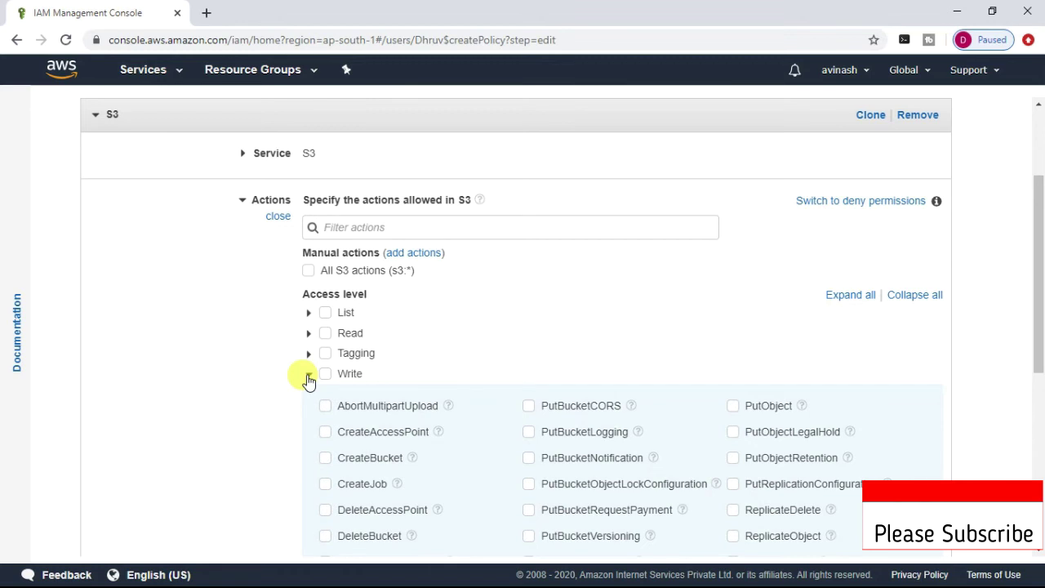
left_click(732, 405)
scroll(665, 380, "down", 3)
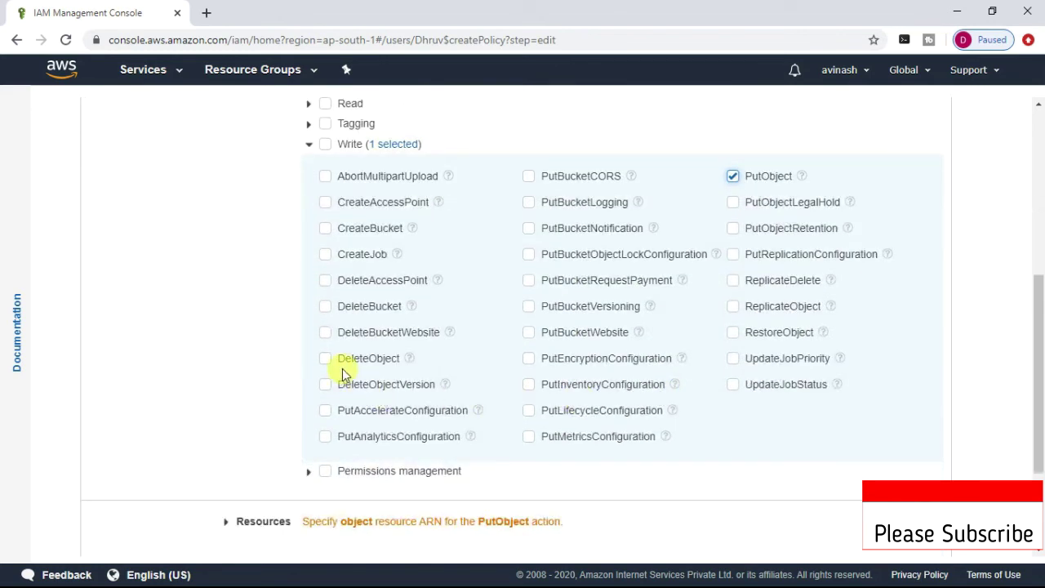
left_click(332, 364)
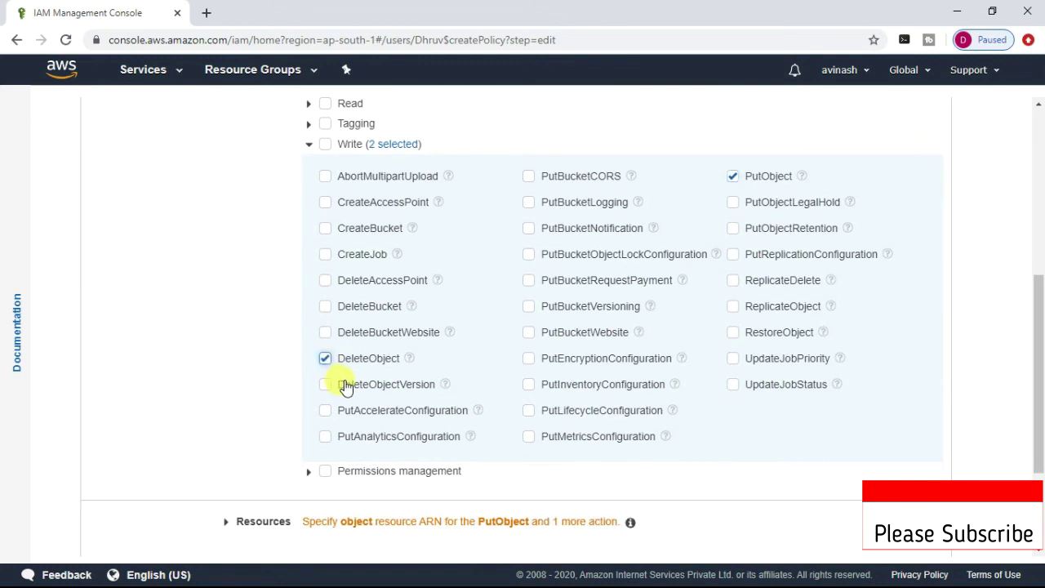
scroll(346, 385, "down", 2)
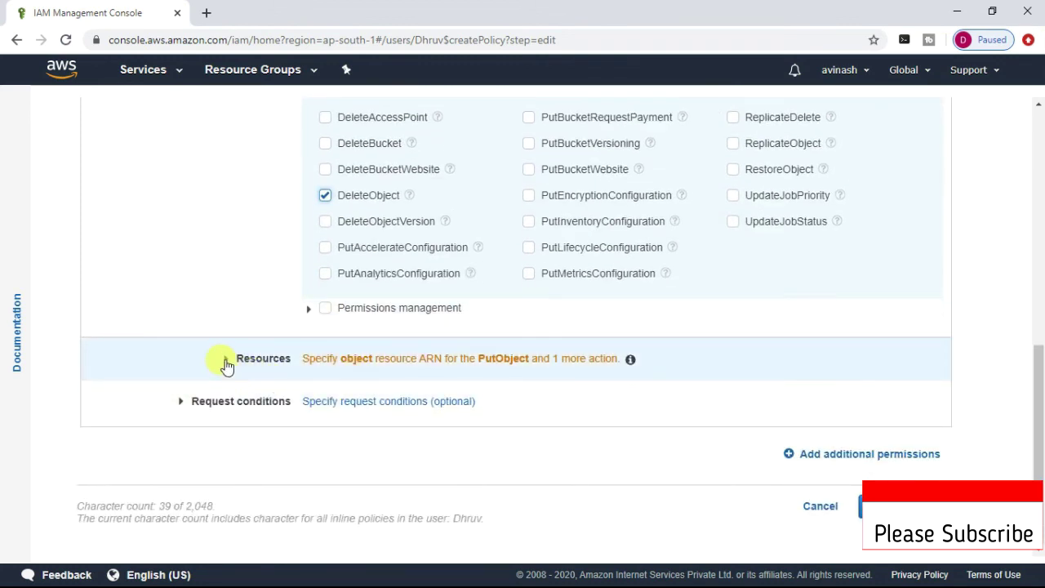
Step: Apply the inline policy to all resources and create it with the name MY-First-Inline-Policy
left_click(227, 365)
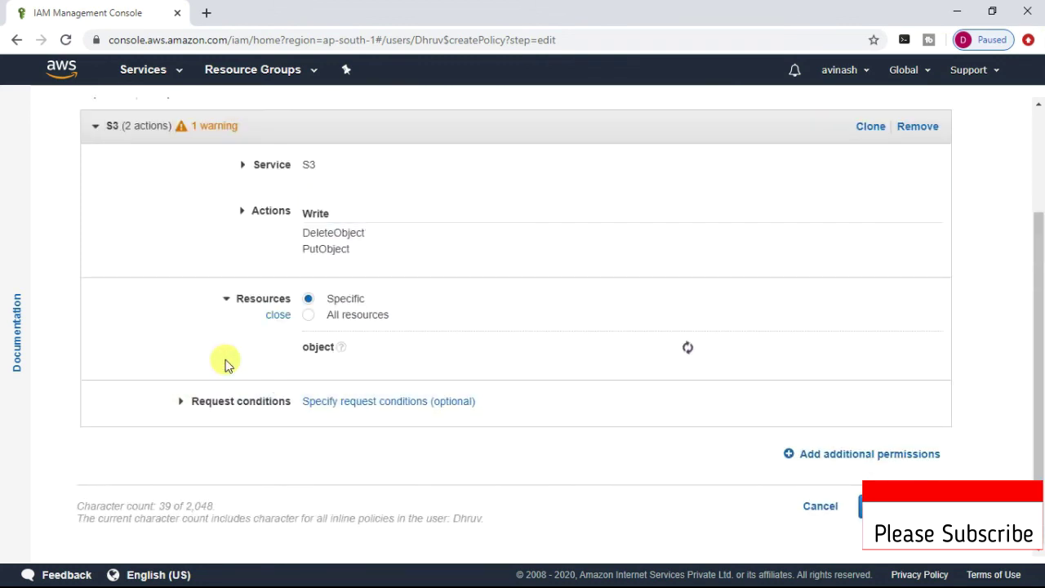
left_click(308, 304)
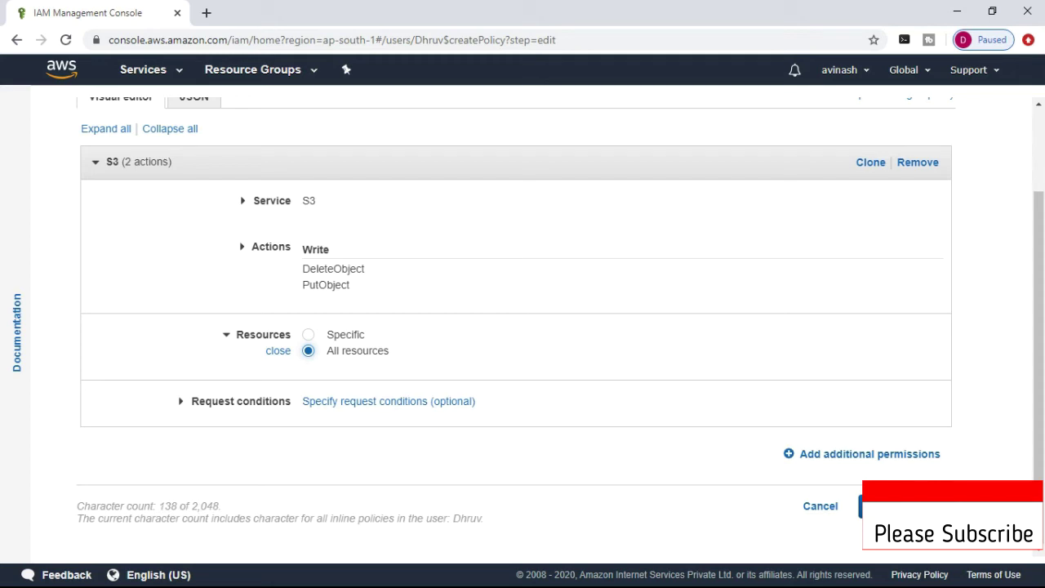
left_click(905, 506)
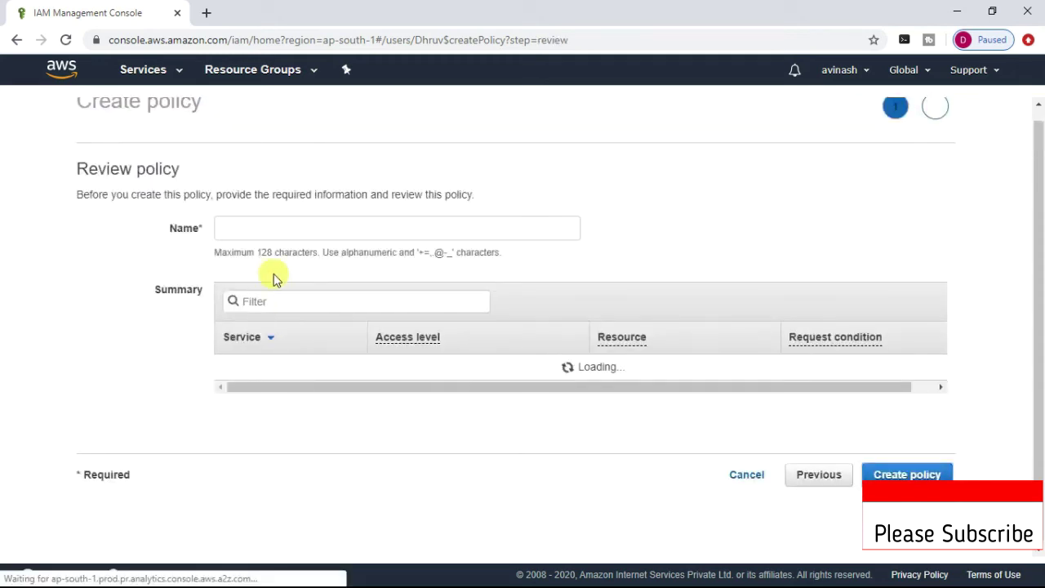
left_click(242, 228)
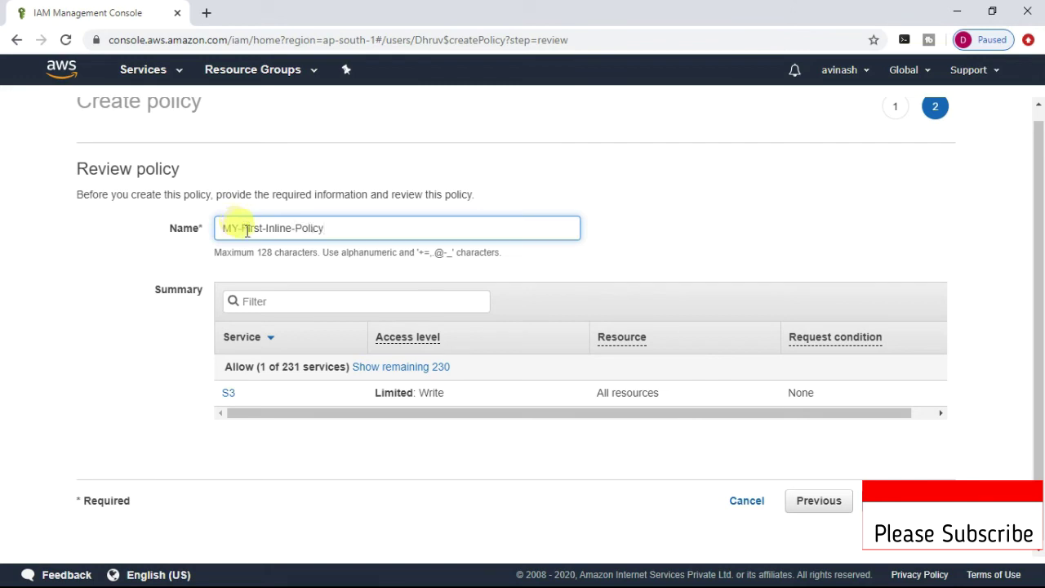
left_click(867, 502)
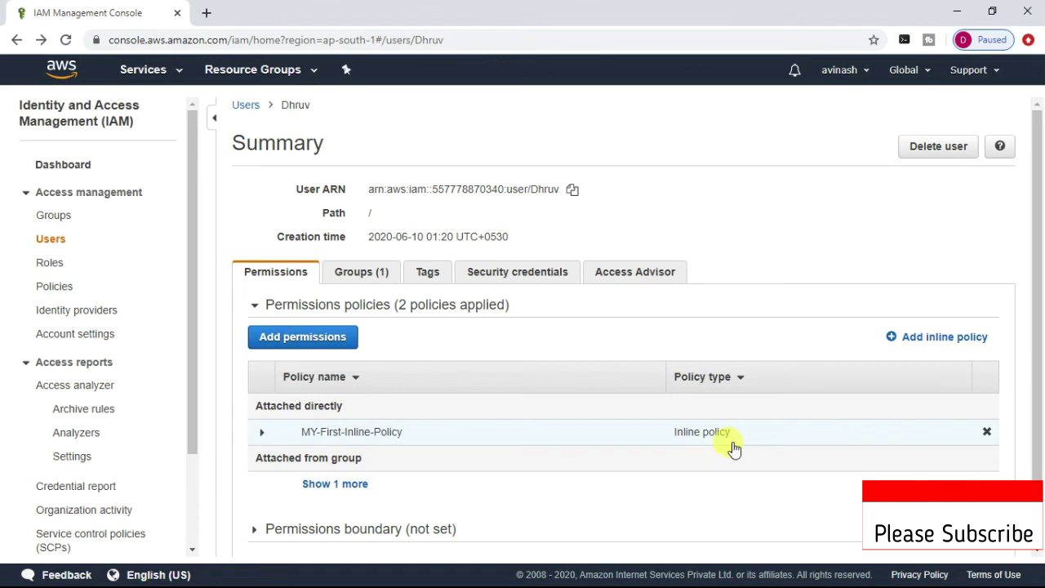
Step: Inspect MY-First-Inline-Policy on the user, and search the account's policies for "my" to check whether it is listed
left_click(263, 433)
left_click(262, 433)
double_click(355, 432)
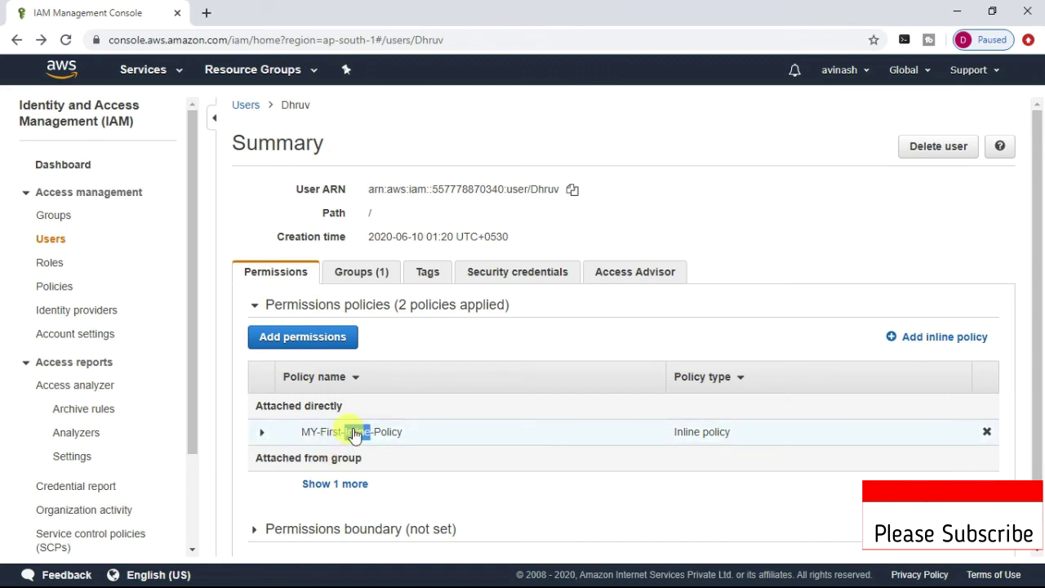
left_click(45, 292)
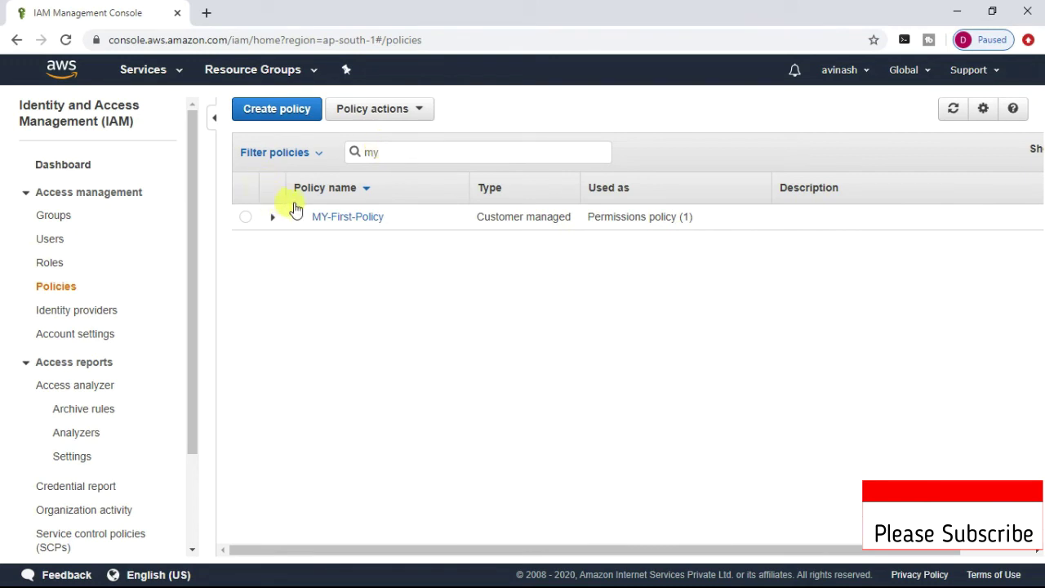
Step: Reopen the tested user's permissions and examine the effect, actions and resource in the JSON of MY-First-Inline-Policy
left_click(48, 241)
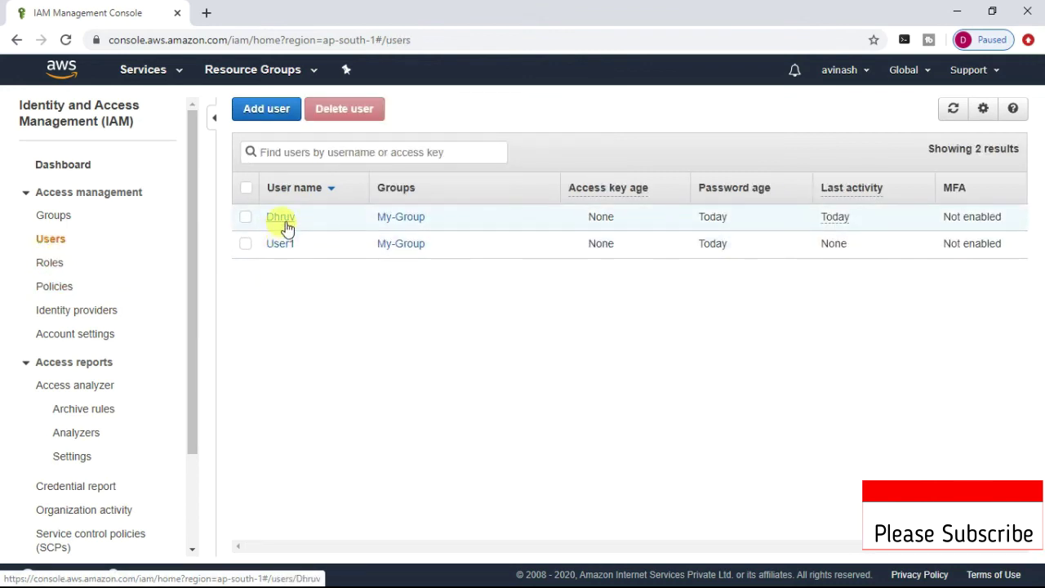
left_click(281, 217)
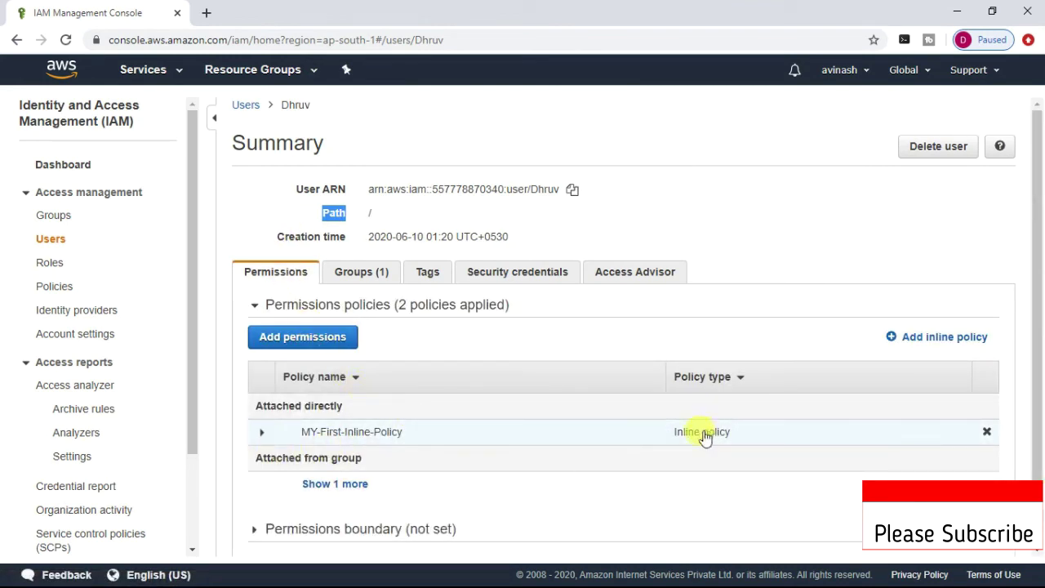
left_click(263, 434)
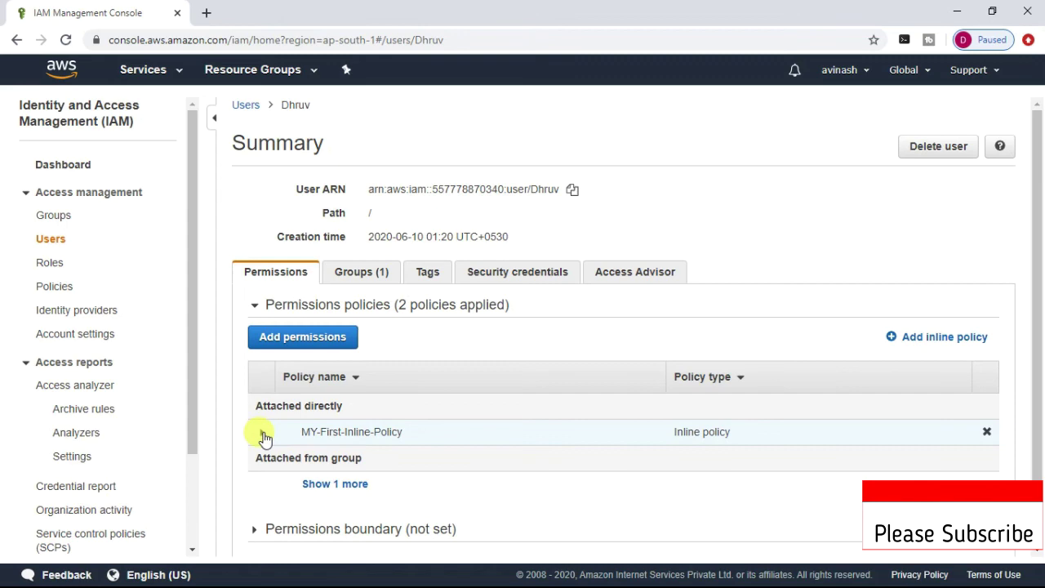
scroll(506, 404, "down", 3)
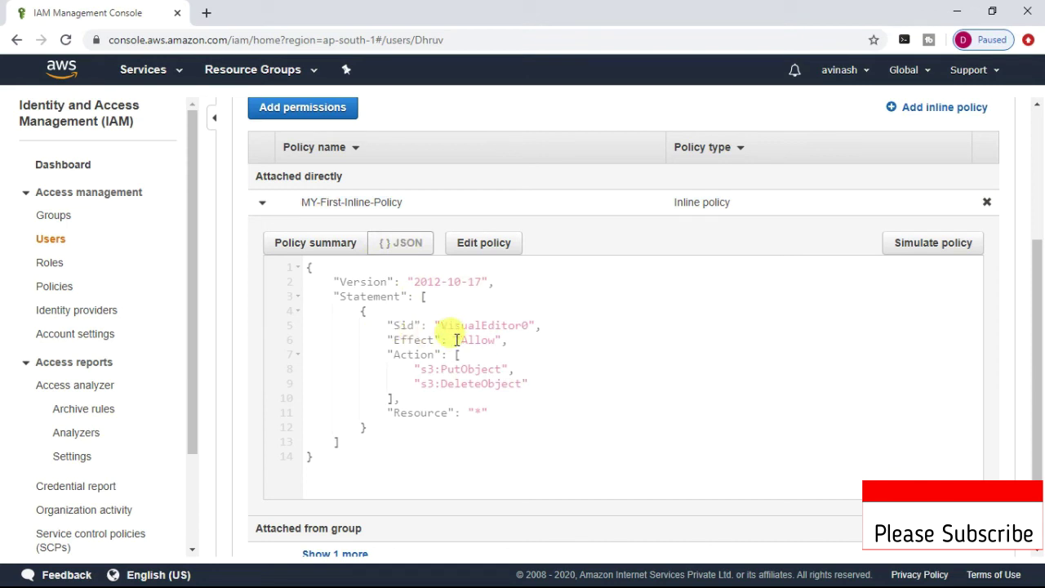
left_click_drag(457, 340, 507, 340)
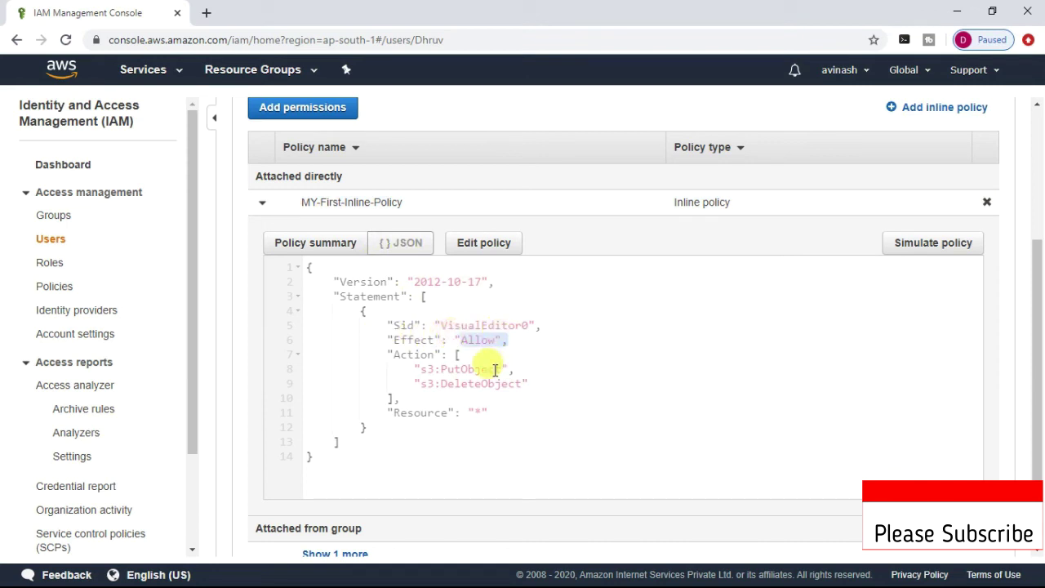
left_click_drag(415, 369, 507, 384)
left_click_drag(416, 388, 519, 383)
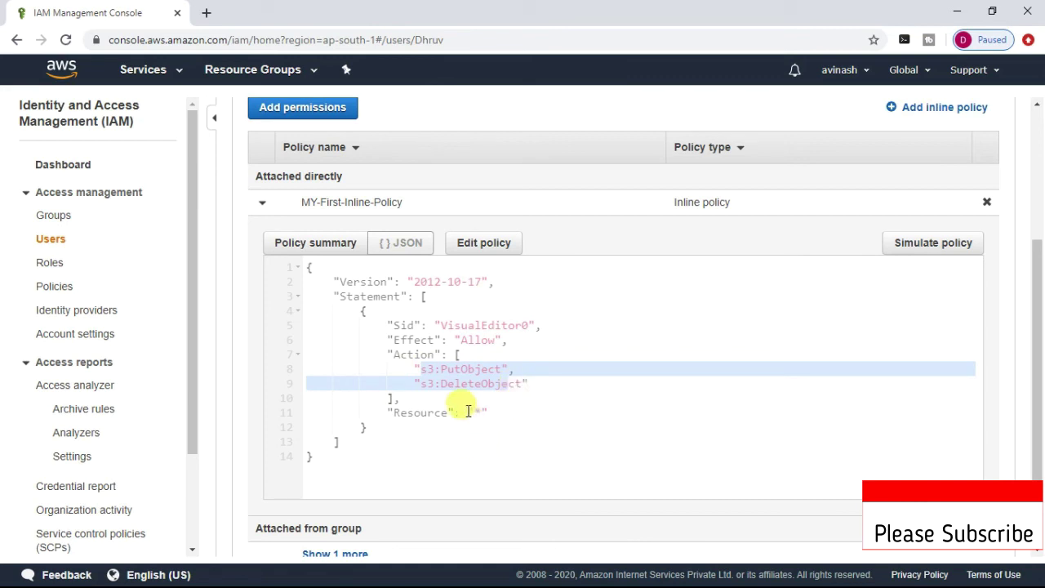
left_click_drag(469, 411, 503, 410)
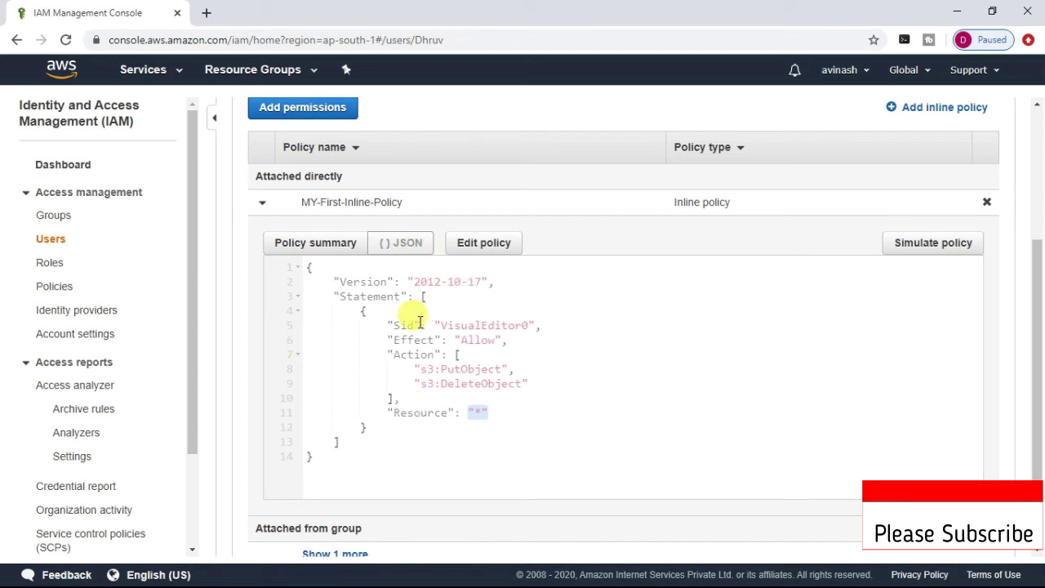
Step: Switch to the S3 console in Firefox and delete awscloud.jpg from the technicalsafar2020-sns bucket
key("super+Tab")
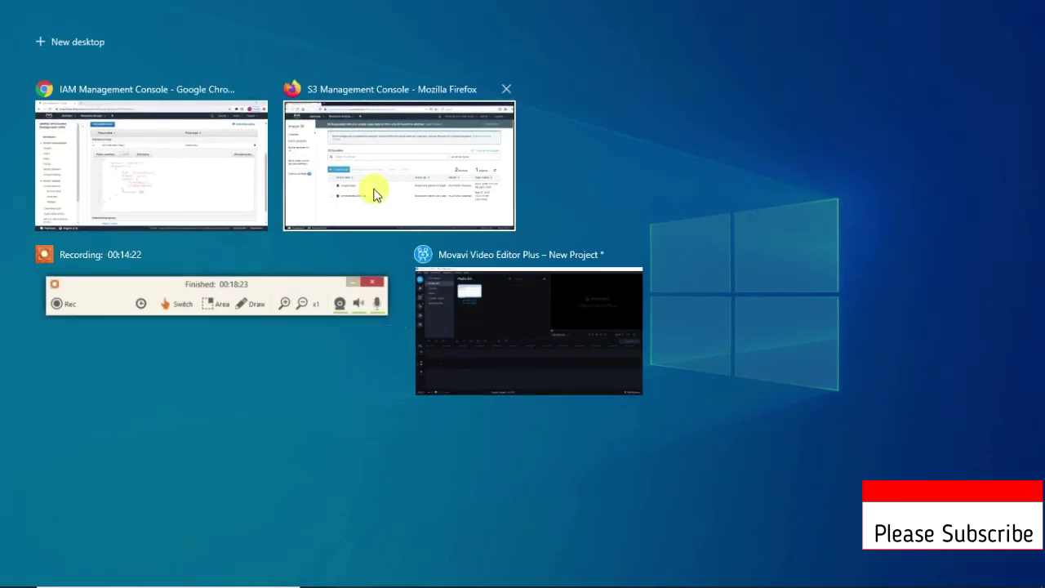
left_click(374, 194)
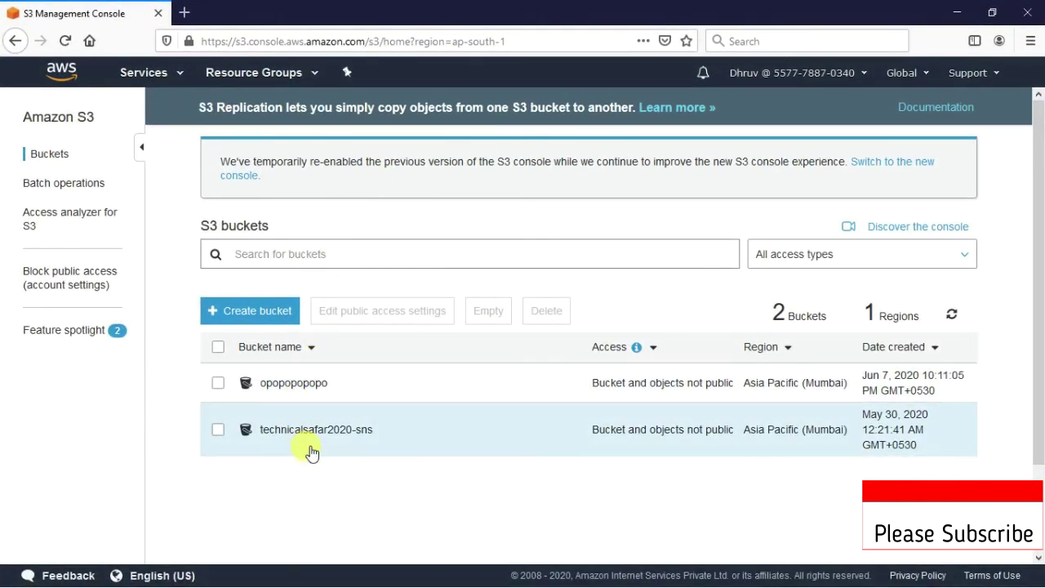
left_click(310, 437)
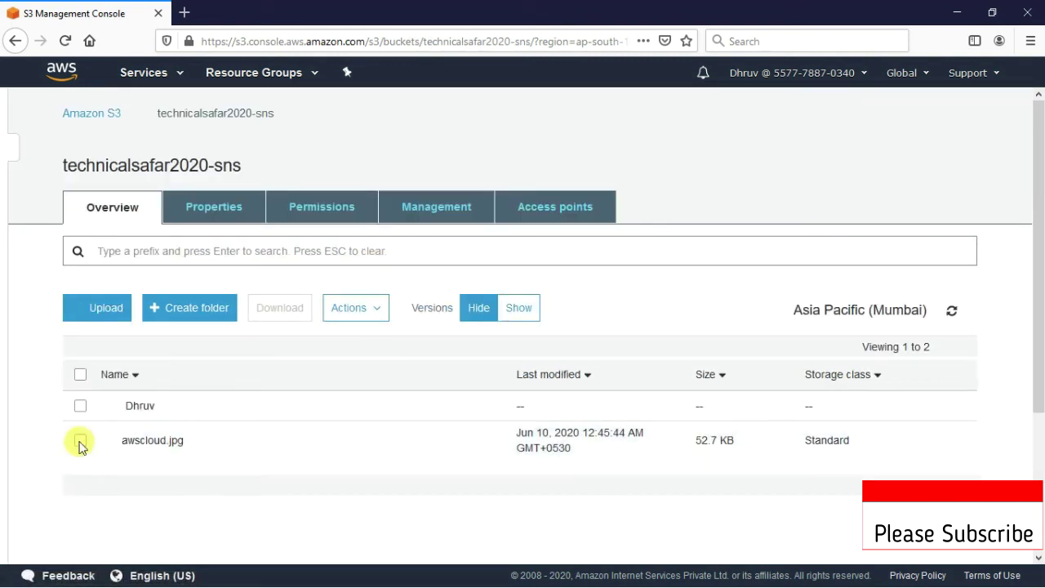
left_click(80, 441)
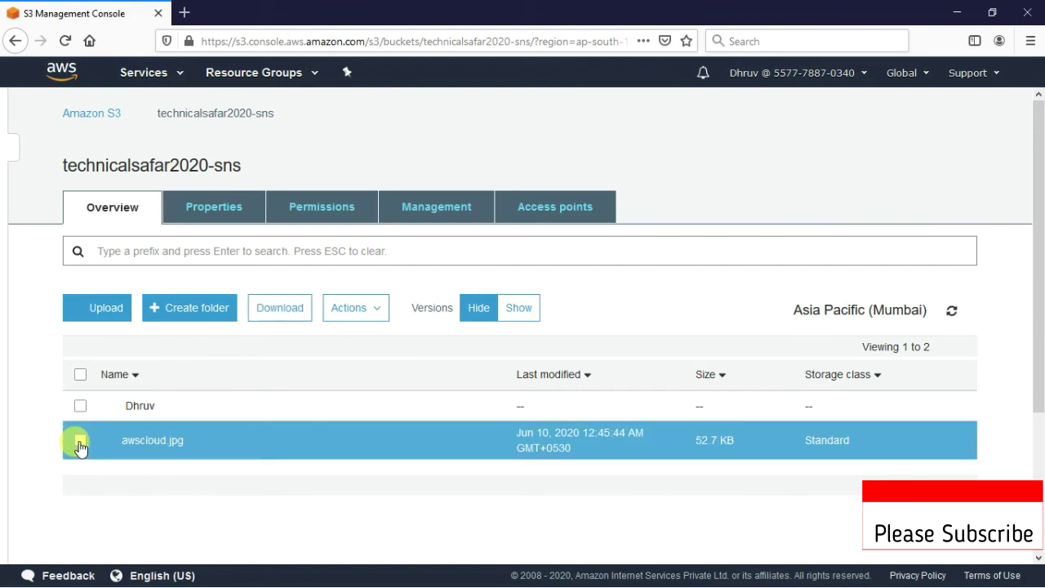
left_click(378, 310)
scroll(378, 385, "down", 3)
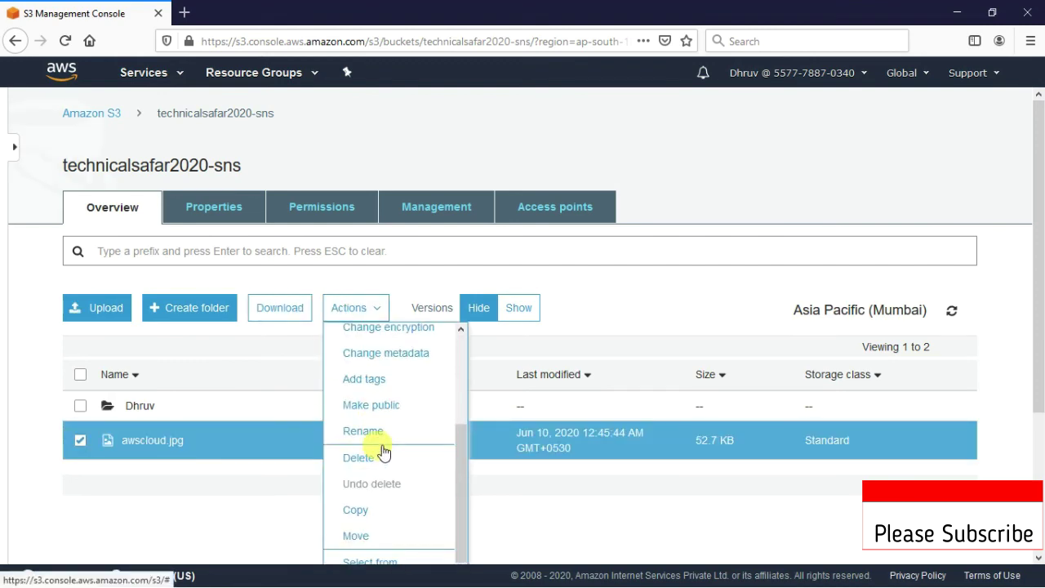
left_click(369, 454)
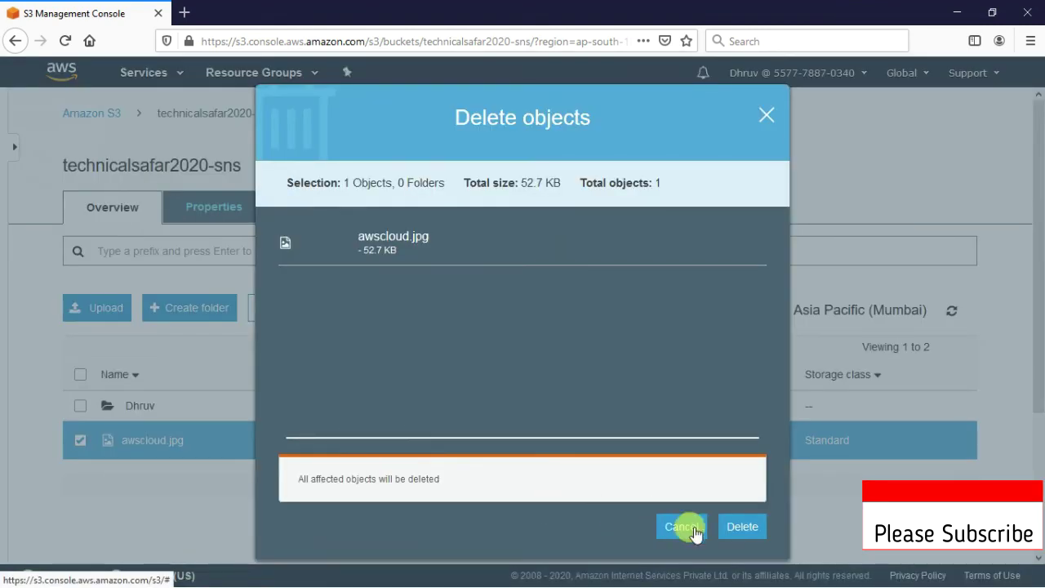
left_click(733, 526)
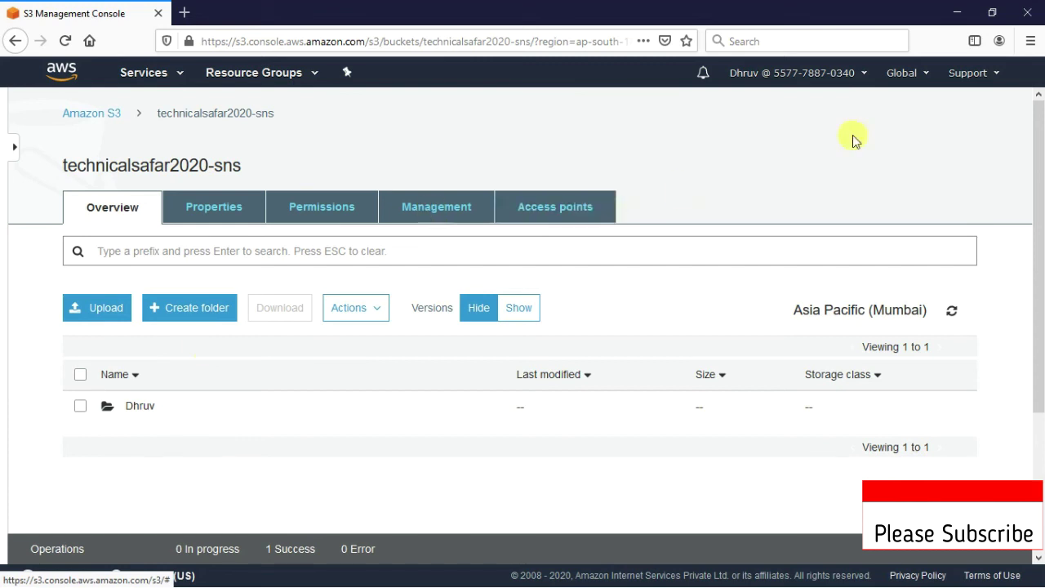
Step: Upload the JPG image 1 from Downloads to the technicalsafar2020-sns bucket, keeping the default permissions and Standard storage class
left_click(94, 310)
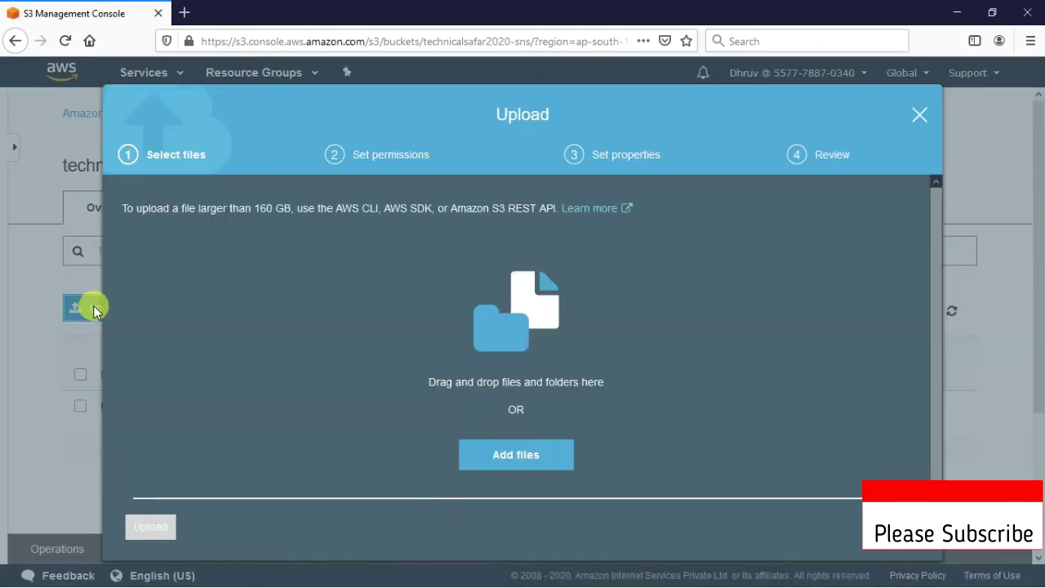
left_click(519, 456)
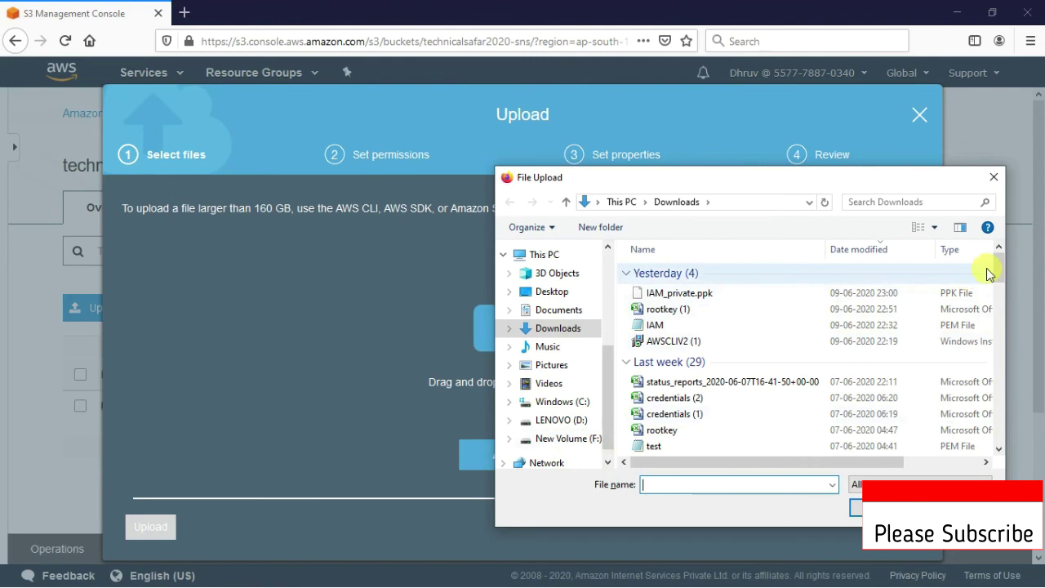
left_click_drag(1002, 265, 1003, 434)
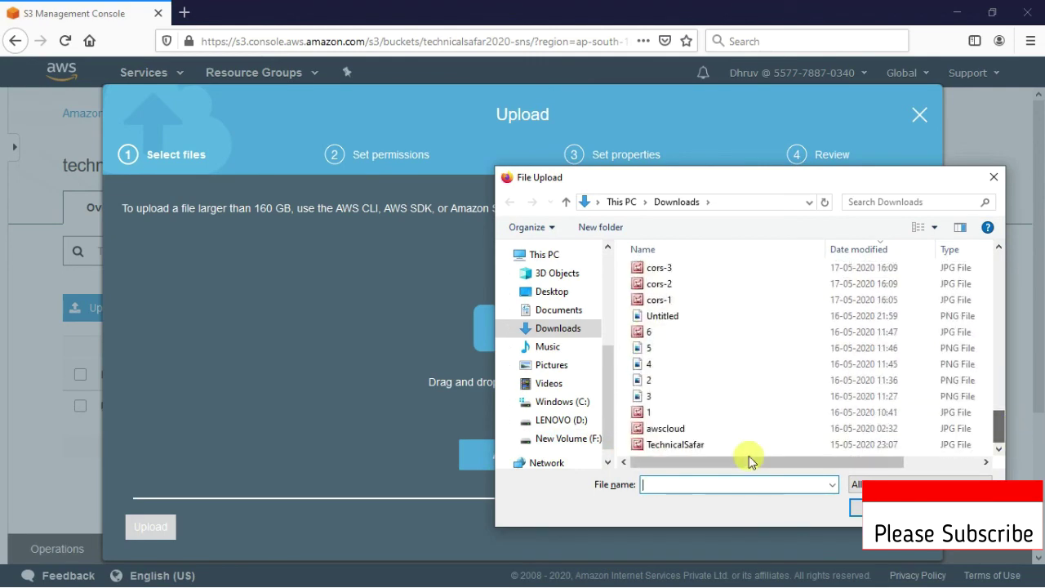
left_click(653, 413)
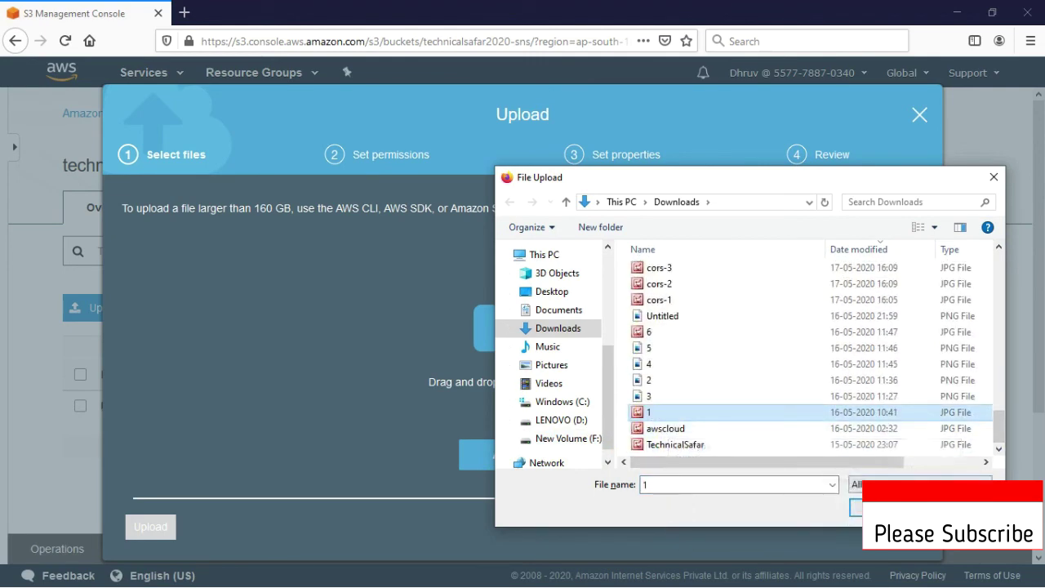
left_click(857, 506)
left_click(898, 527)
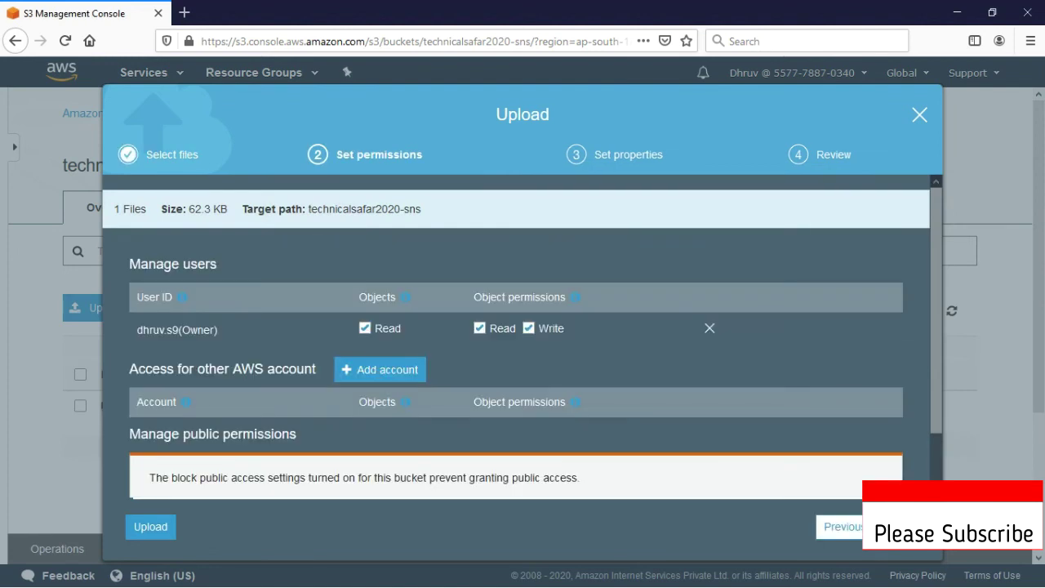
left_click(898, 526)
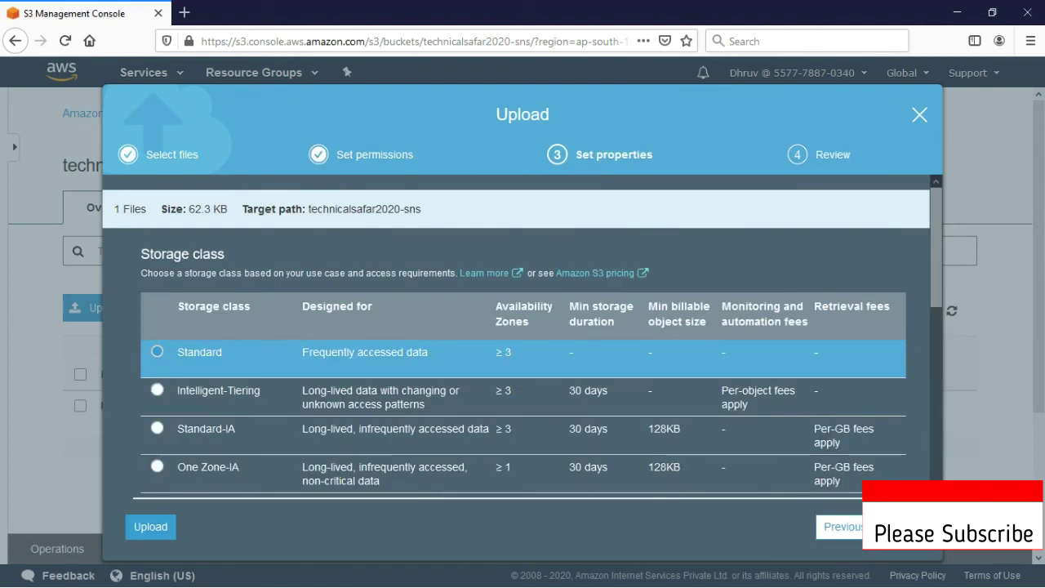
left_click(898, 527)
left_click(898, 527)
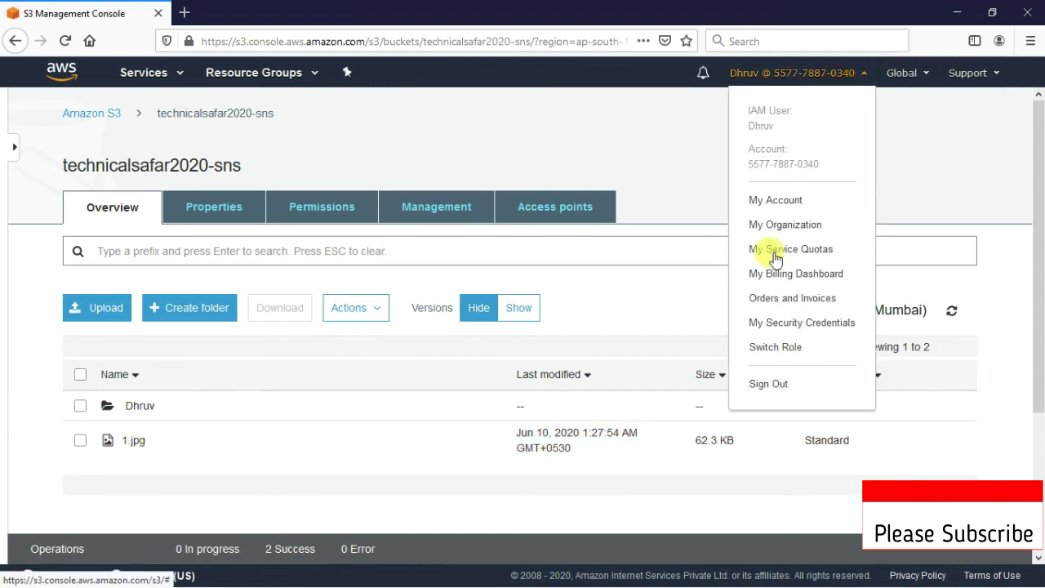
Step: Sign out and sign back in as the IAM user user1 with the account password, declining to save the login
left_click(760, 388)
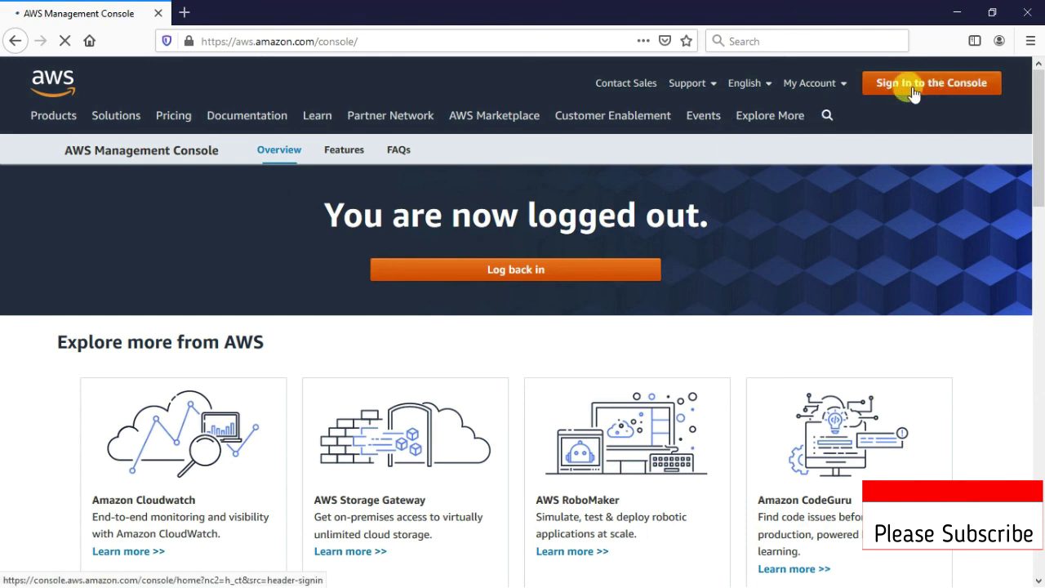
left_click(957, 90)
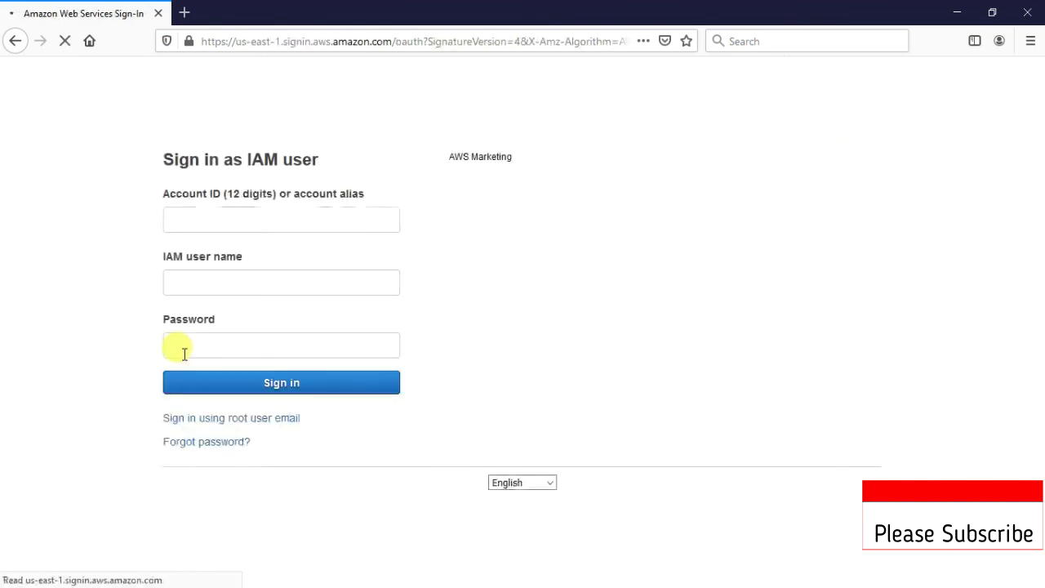
left_click(202, 291)
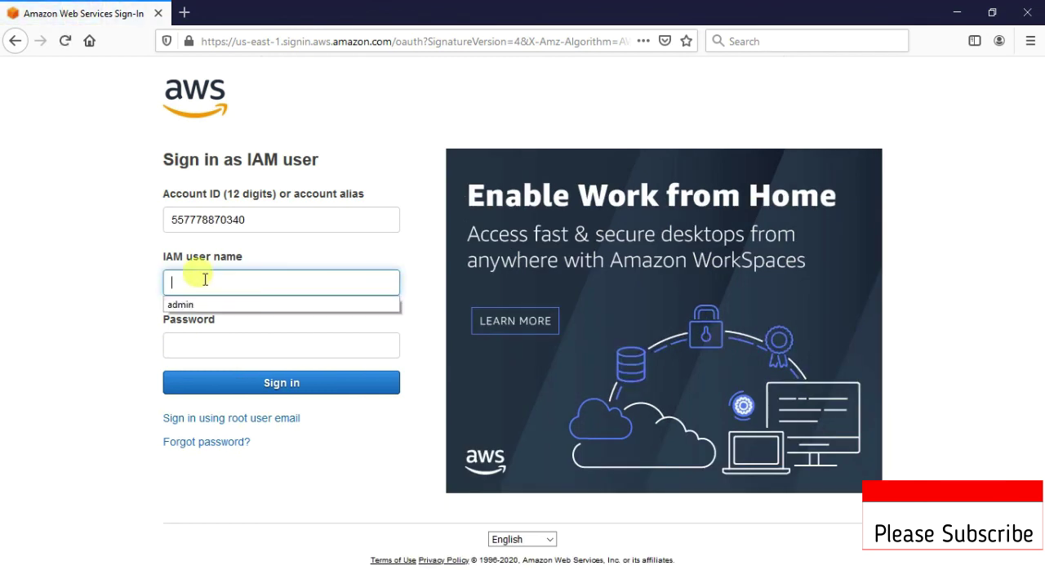
type("user1")
key("Tab")
type("••••••••")
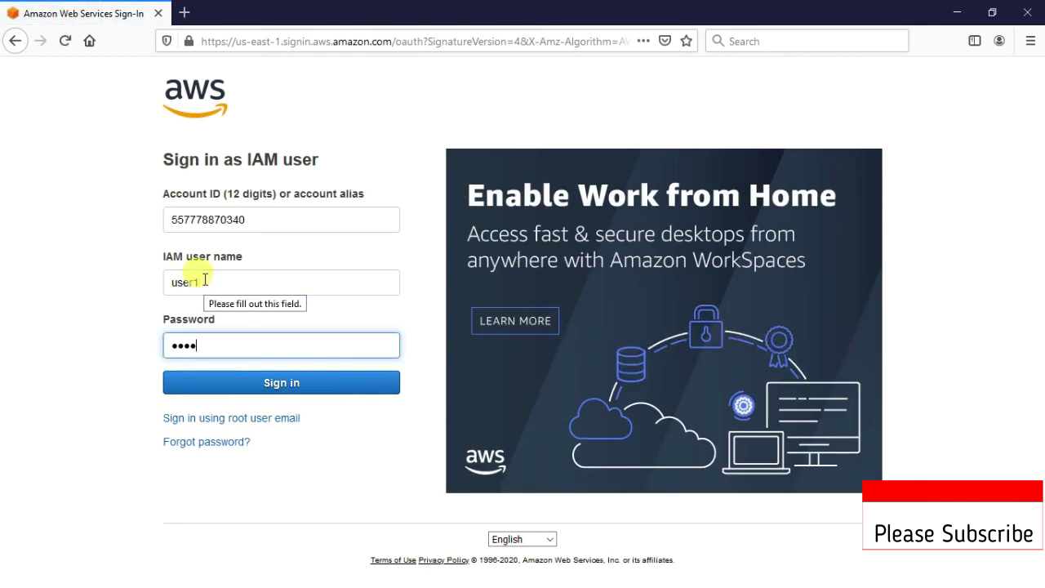
left_click(304, 384)
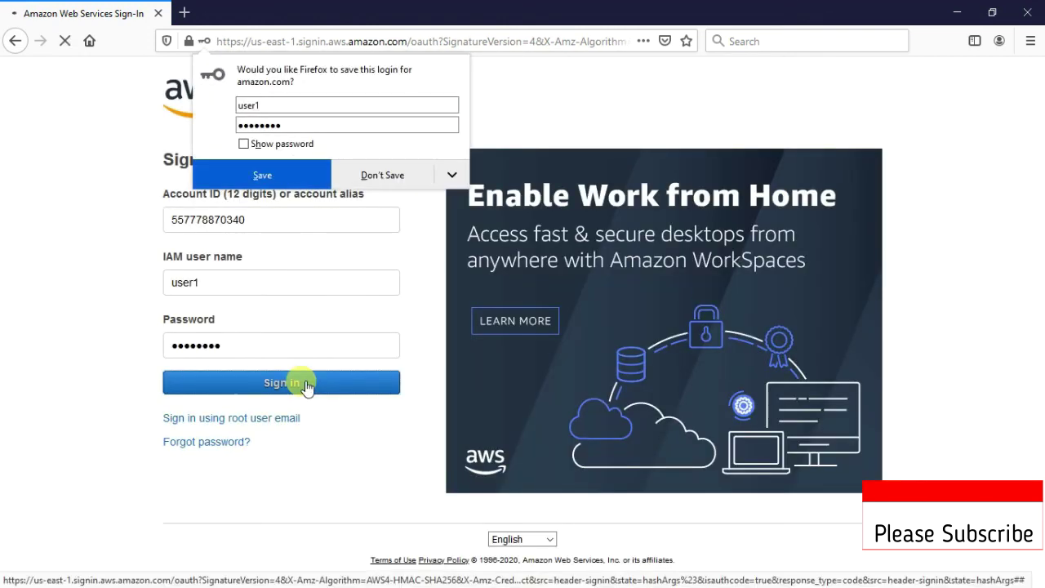
left_click(389, 169)
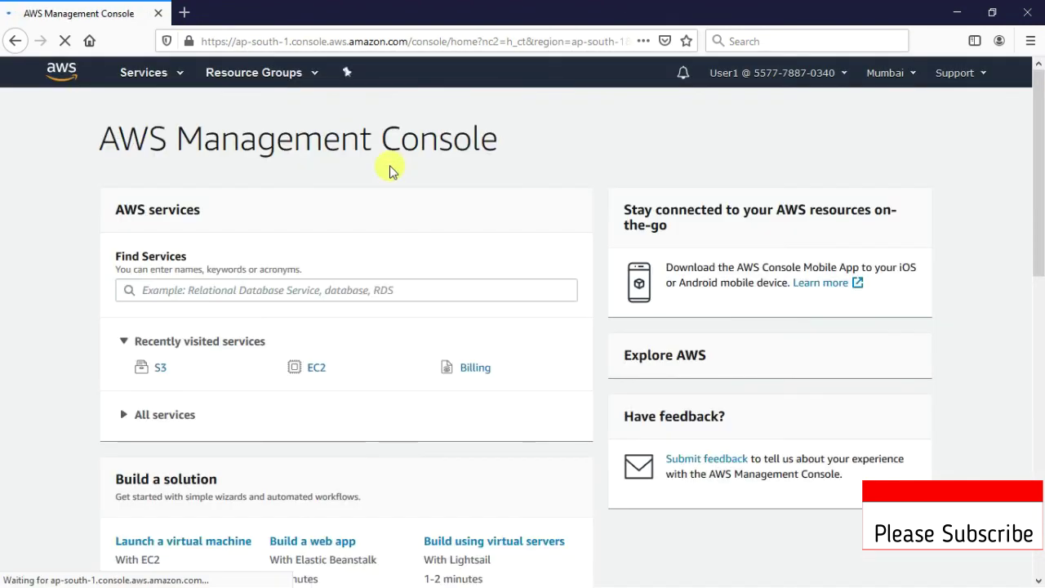
Step: Open the technicalsafar2020-sns bucket in S3 and try to delete 1.jpg as user1
left_click(157, 372)
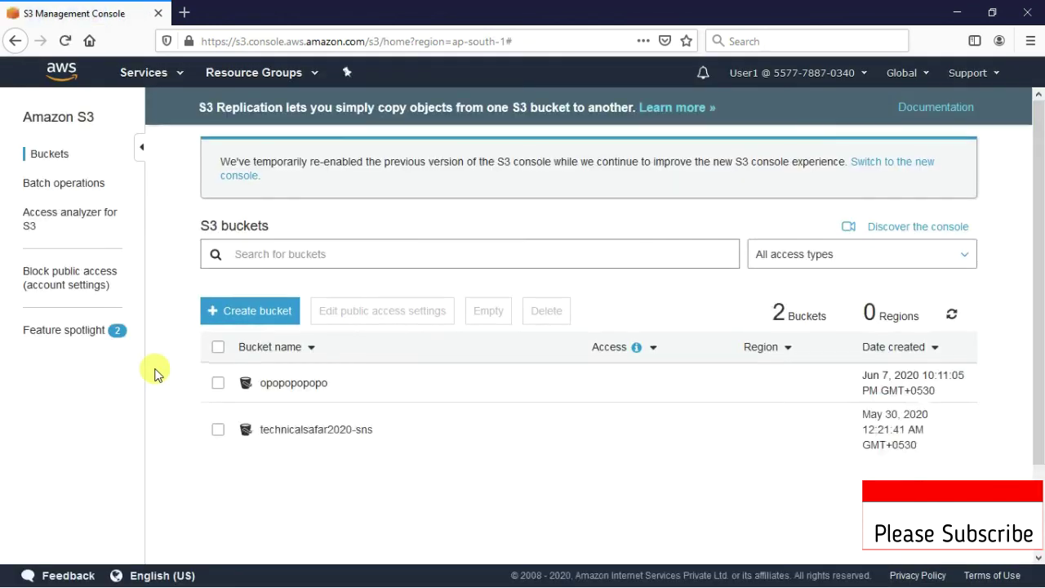
left_click(316, 439)
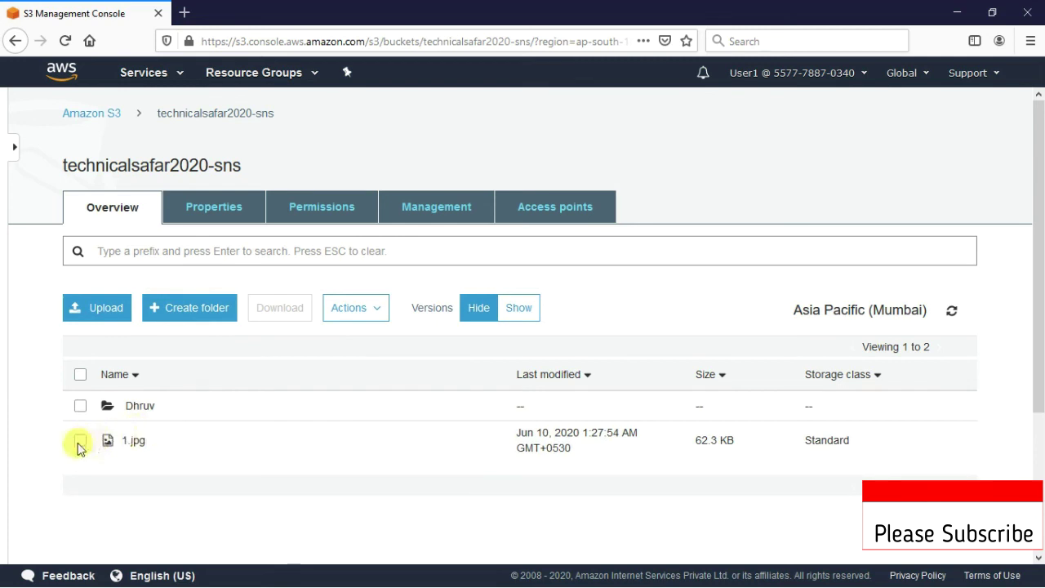
left_click(79, 442)
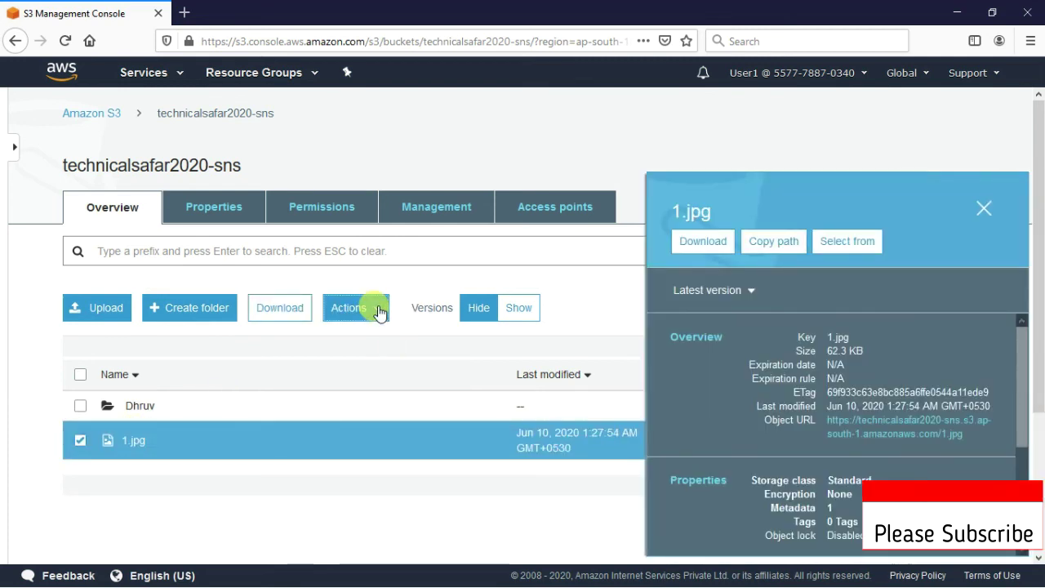
left_click(380, 311)
scroll(411, 459, "down", 3)
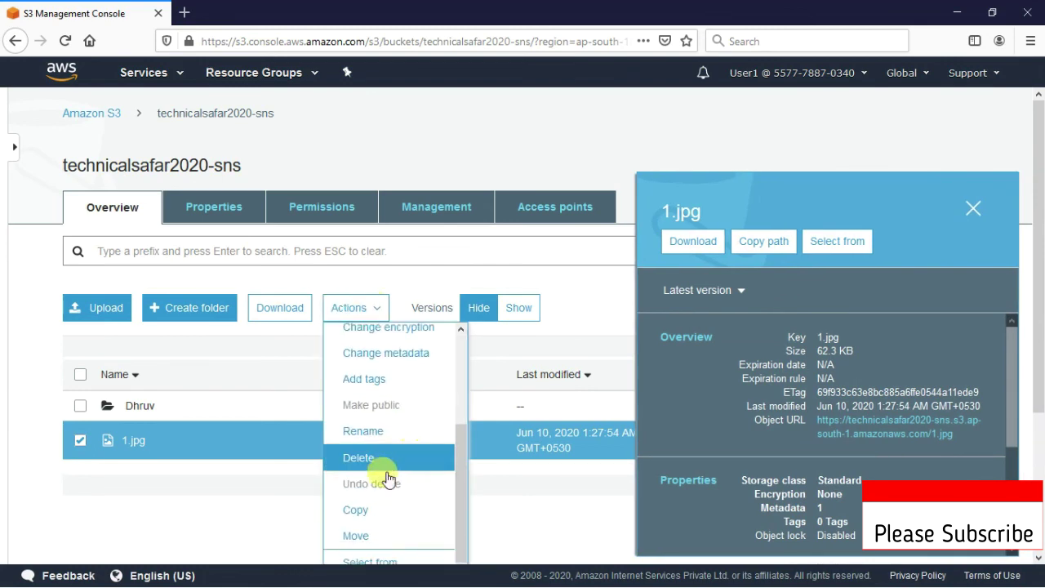
left_click(362, 463)
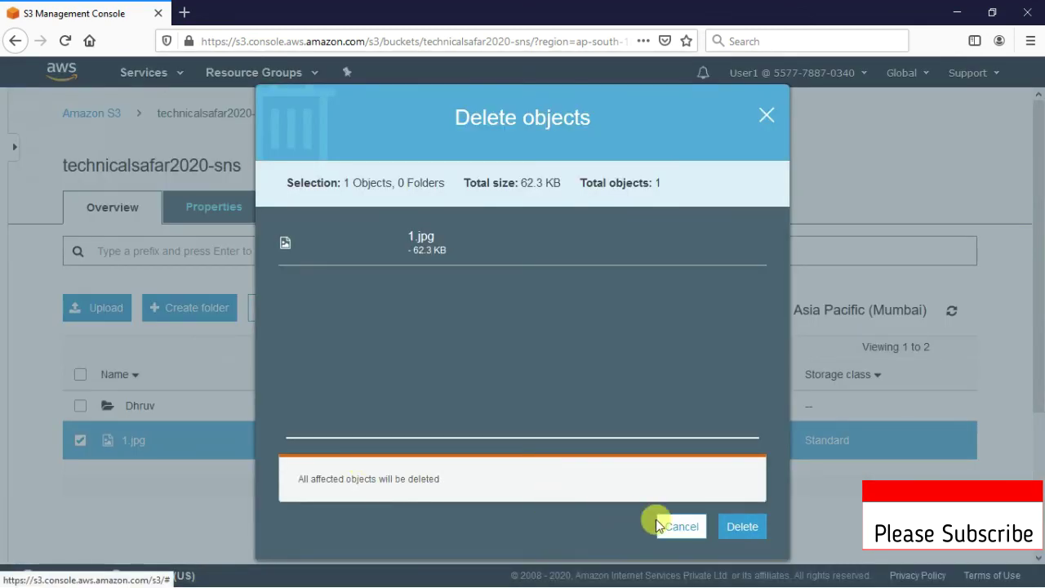
left_click(733, 529)
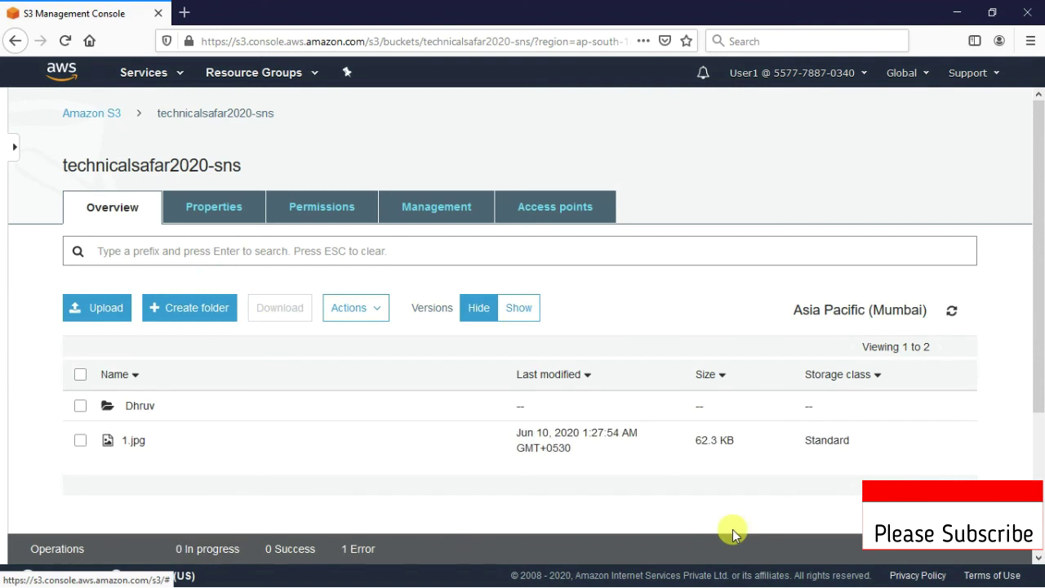